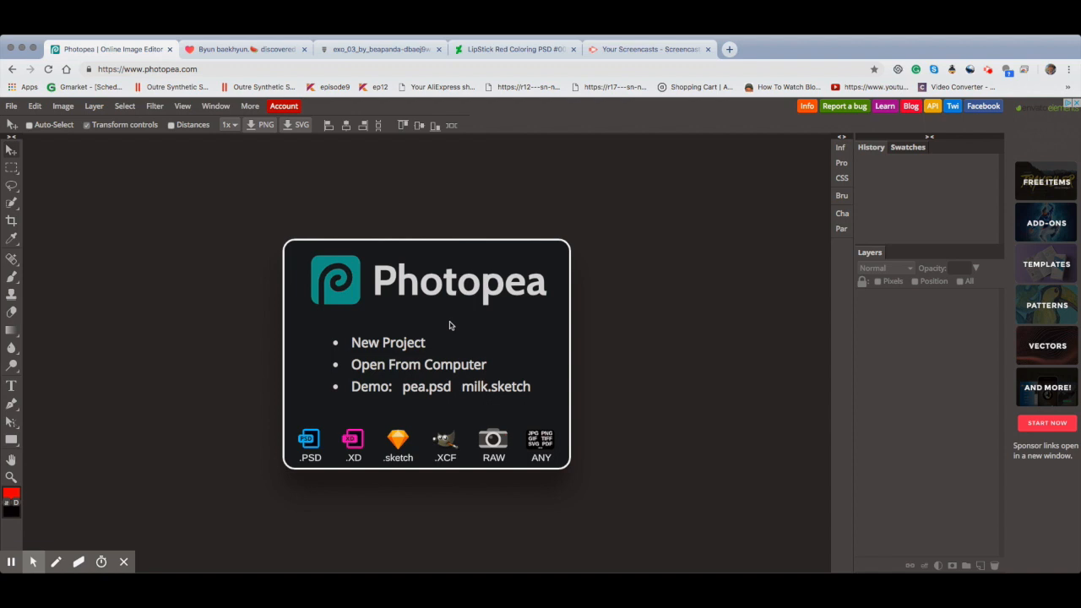
- Start a new project and set its width and height to 512 px
left_click(409, 348)
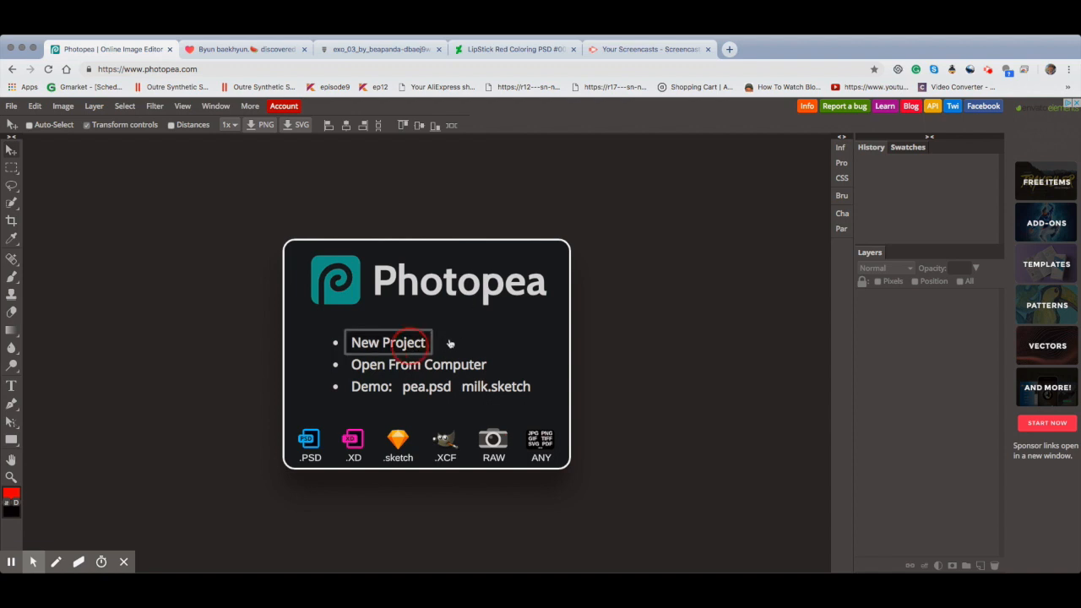
left_click(419, 354)
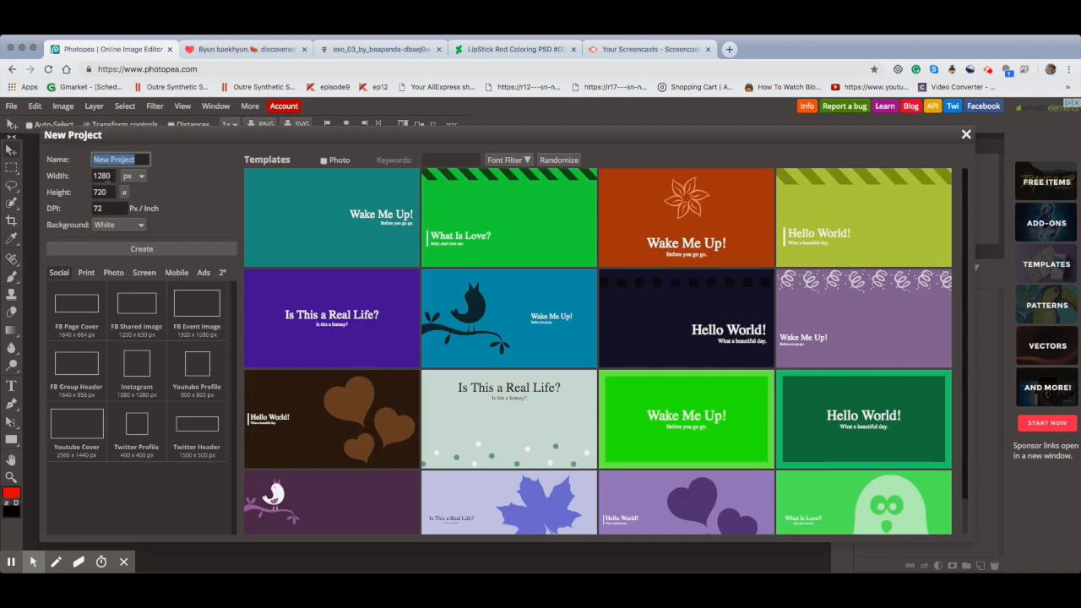
left_click(103, 176)
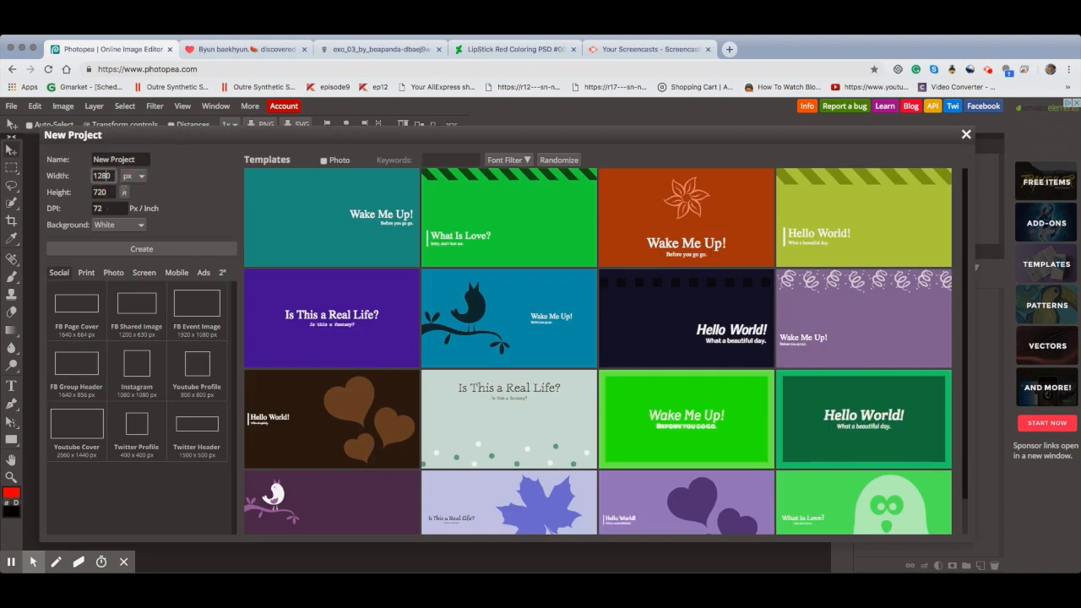
left_click(118, 176)
key("BackSpace")
key("BackSpace")
key("BackSpace")
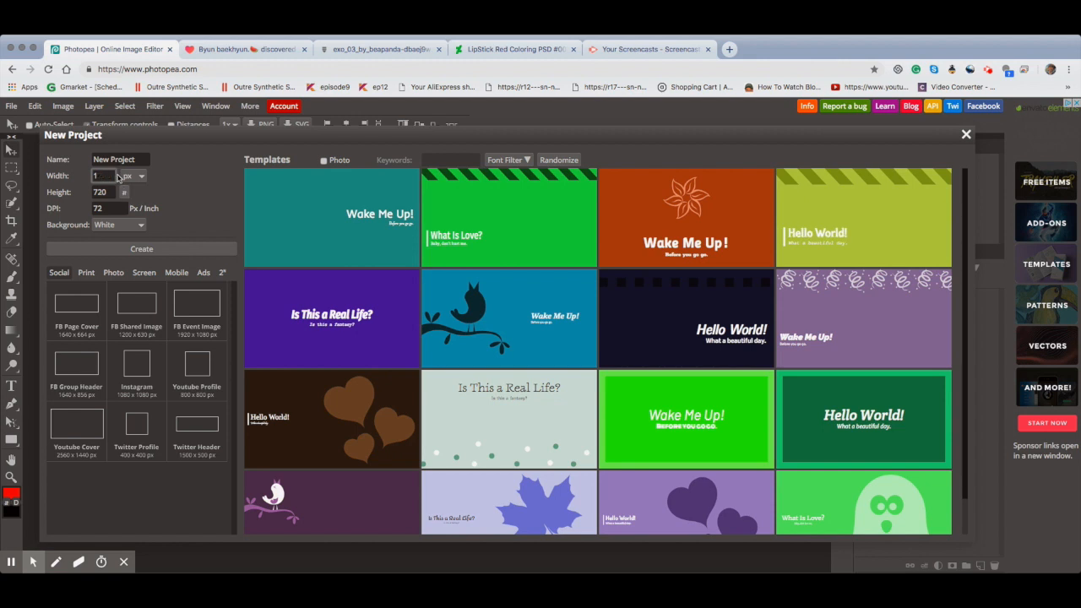
key("BackSpace")
type("512")
left_click(115, 196)
key("BackSpace")
key("BackSpace")
key("BackSpace")
type("512")
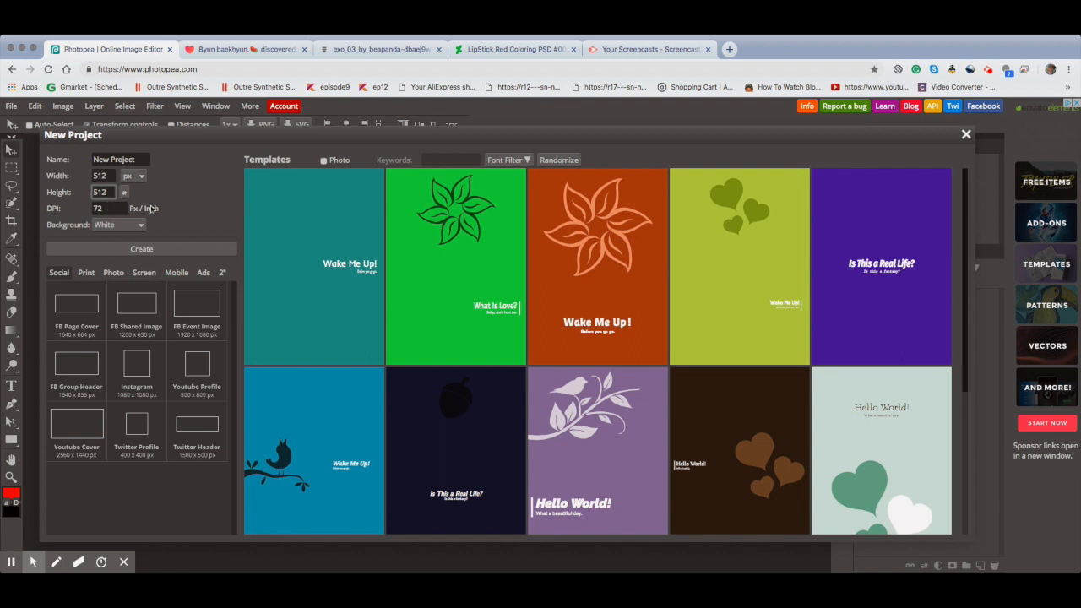
- Set the project's resolution to 300 DPI with a transparent background and create it
left_click(113, 209)
key("BackSpace")
key("BackSpace")
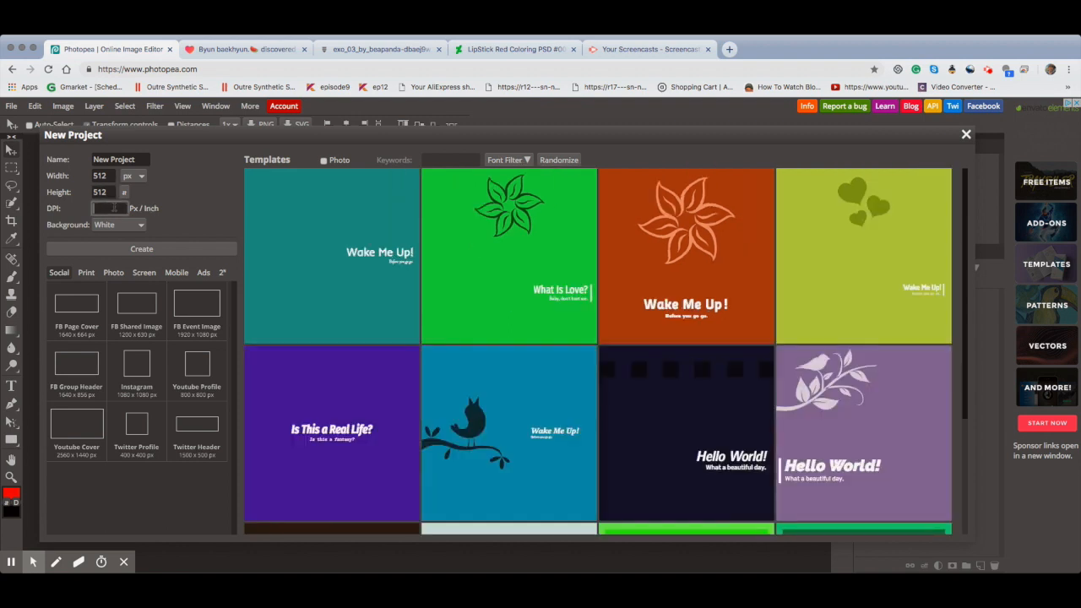
type("300")
left_click(142, 225)
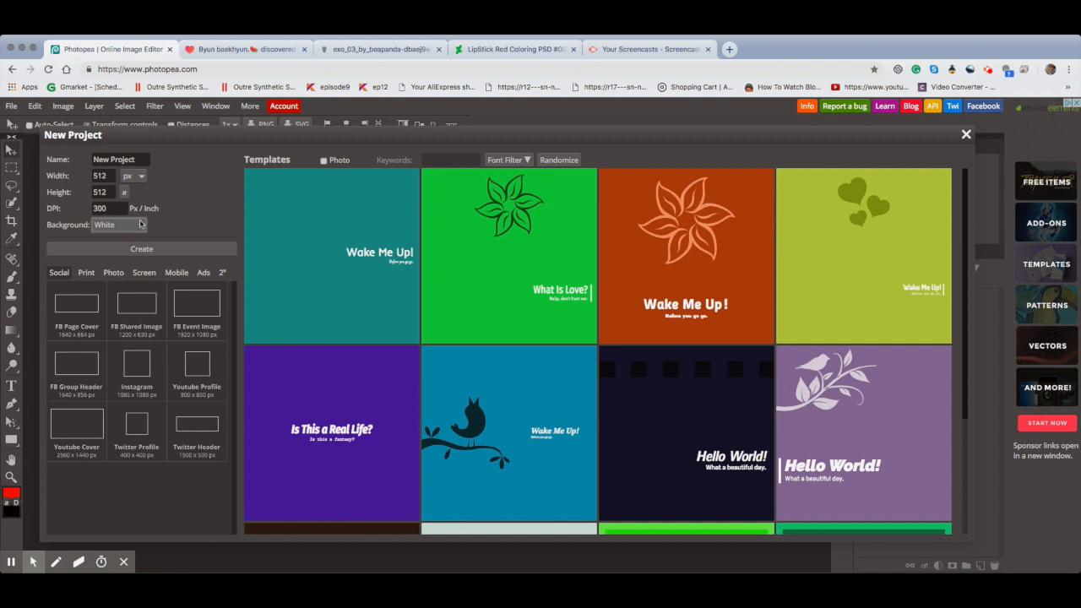
left_click(137, 233)
left_click(179, 193)
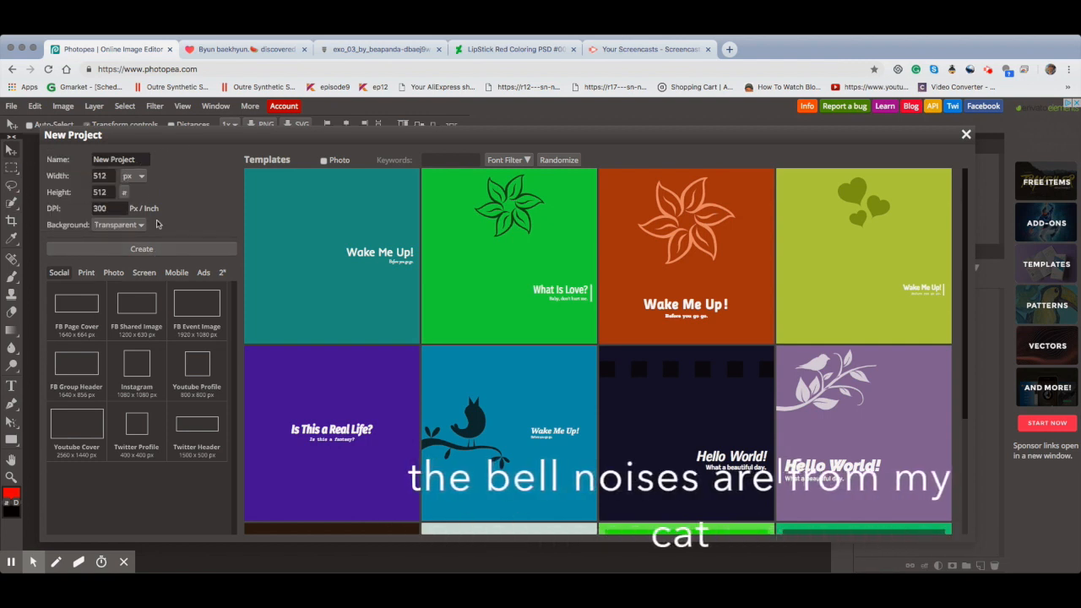
left_click(173, 247)
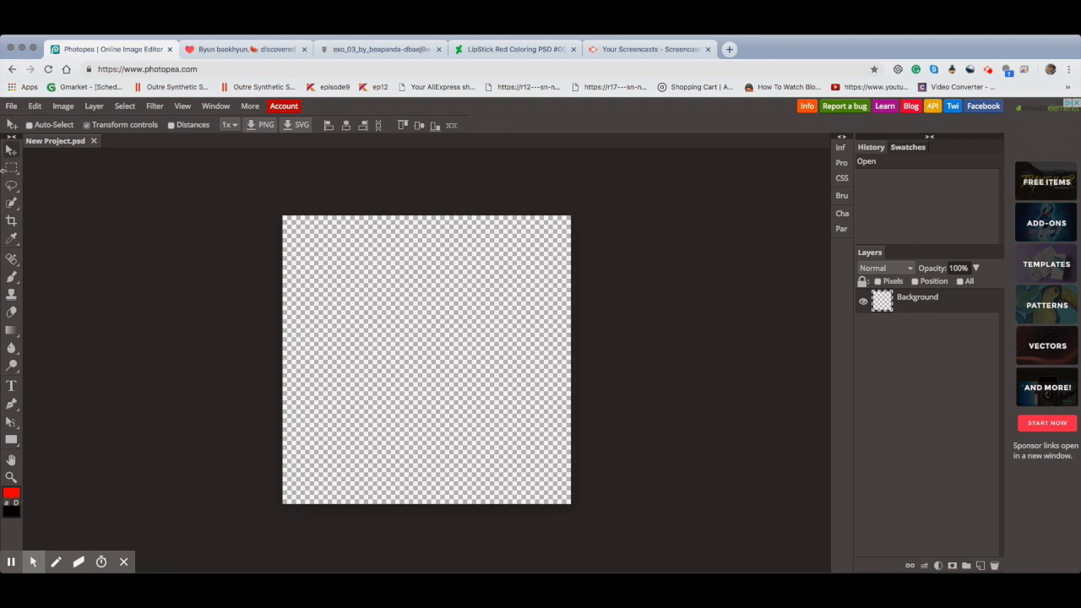
left_click(13, 105)
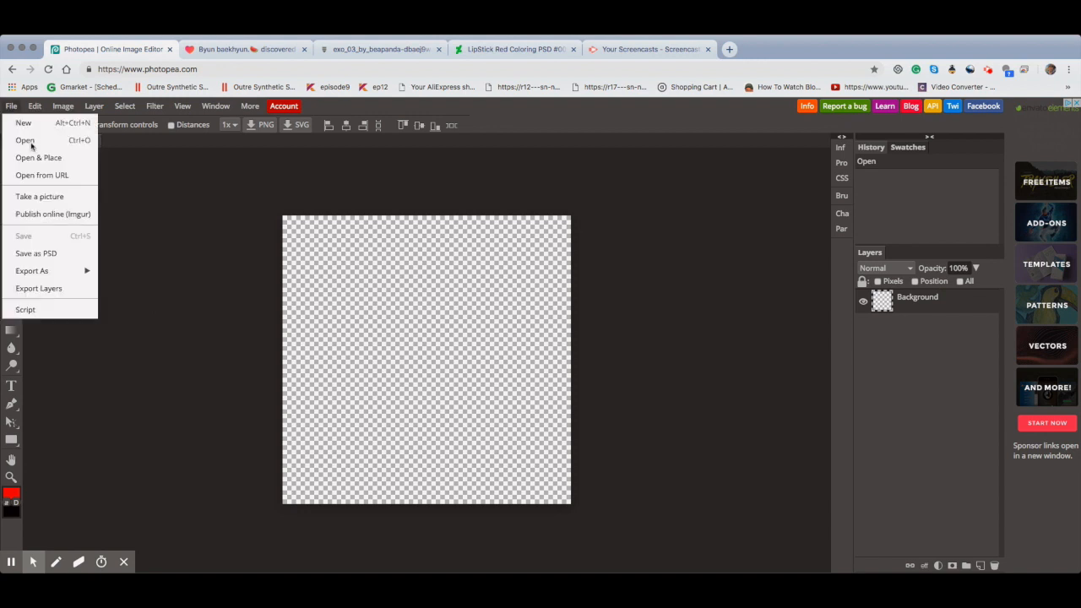
left_click(37, 157)
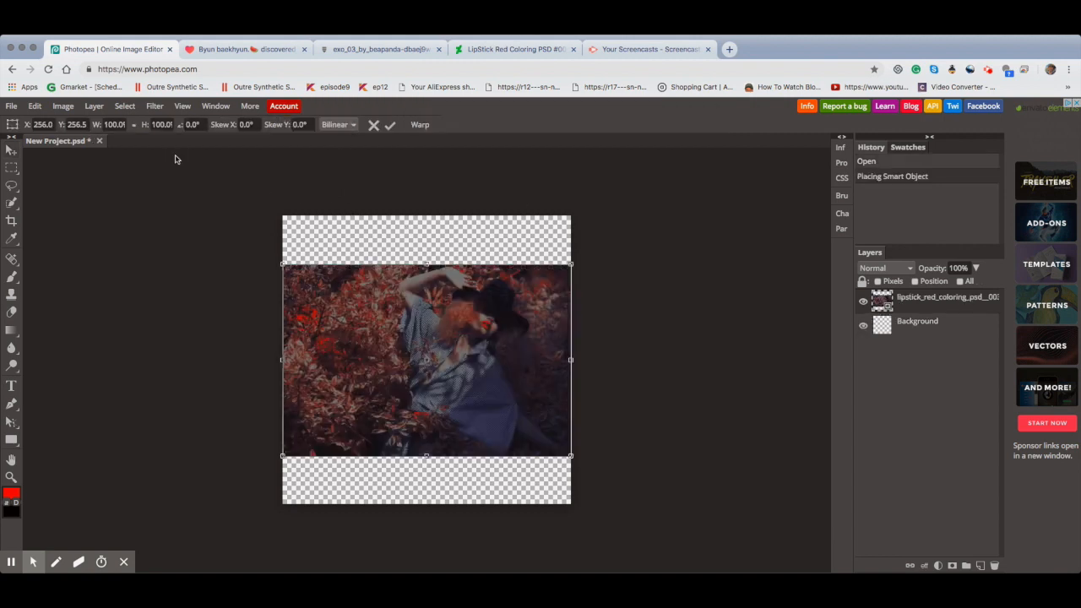
left_click(375, 126)
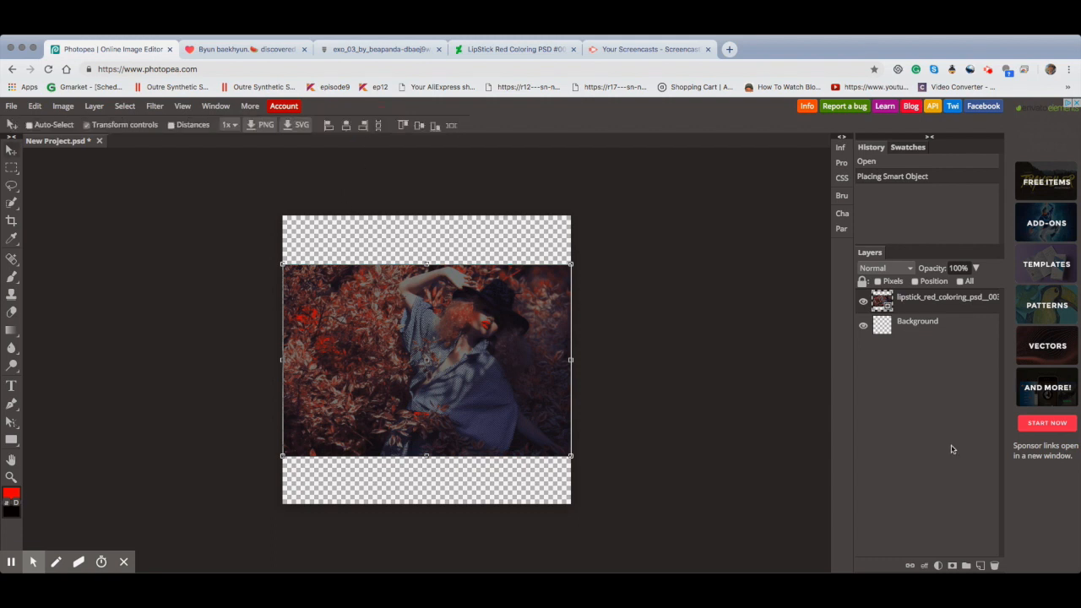
left_click(994, 566)
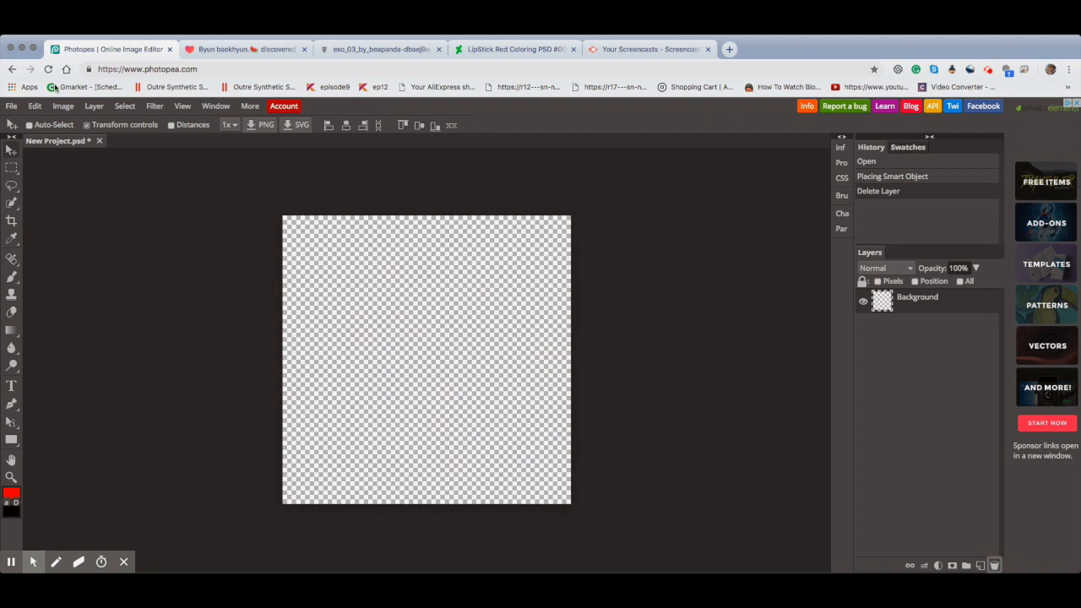
- View the Byun Baekhyun GIF on We Heart It, return to Photopea and open the baek gif file as its own document
left_click(11, 105)
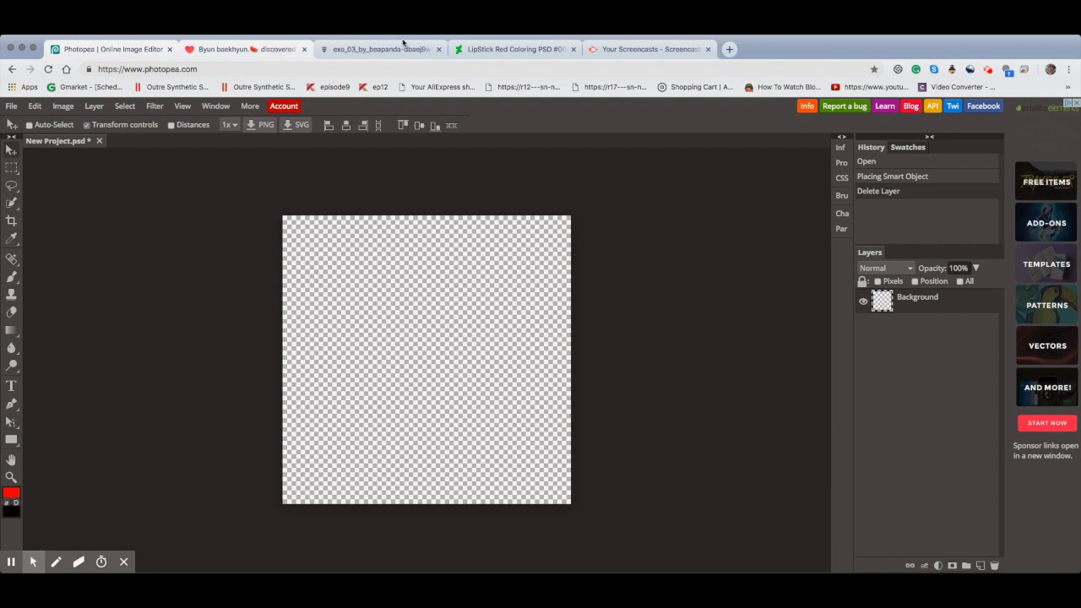
key("ctrl+Tab")
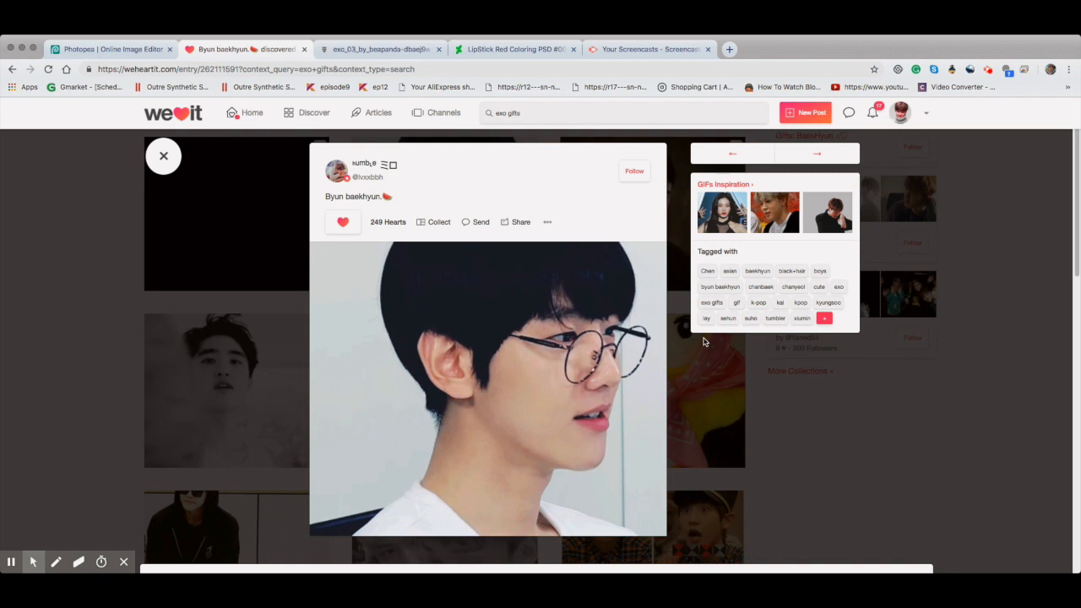
left_click(116, 49)
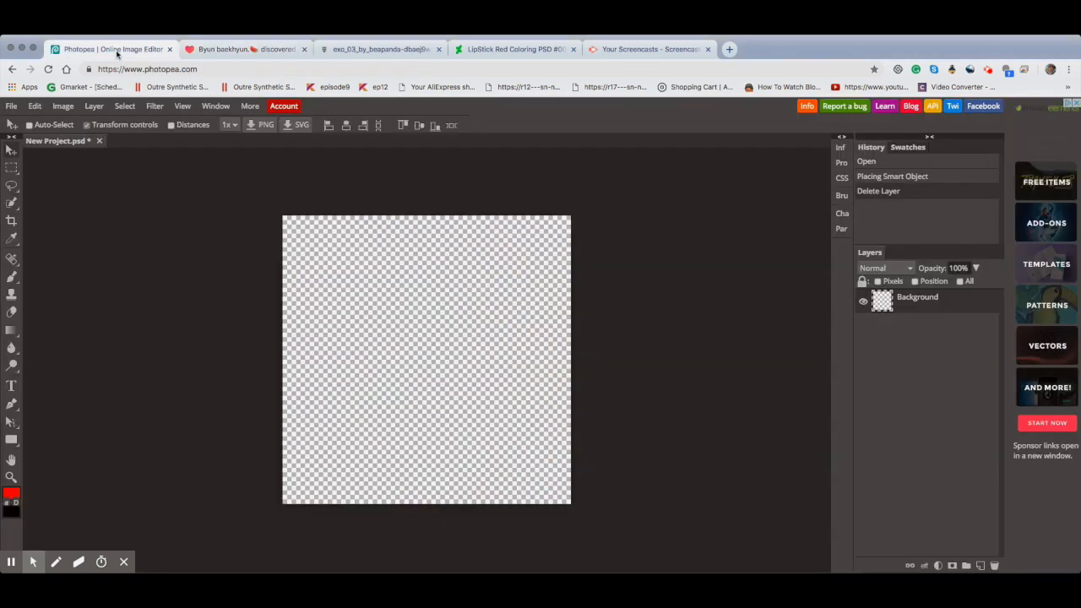
left_click(11, 106)
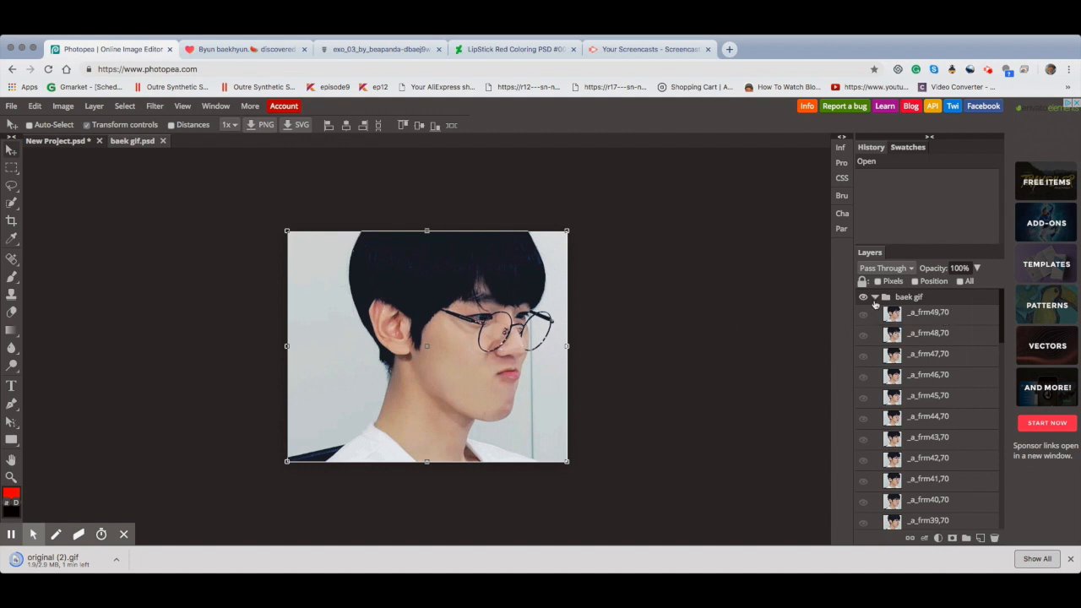
- Examine the frame layers inside the baek gif folder down to _a_frm0,70, and collapse the folder
left_click(876, 298)
double_click(875, 298)
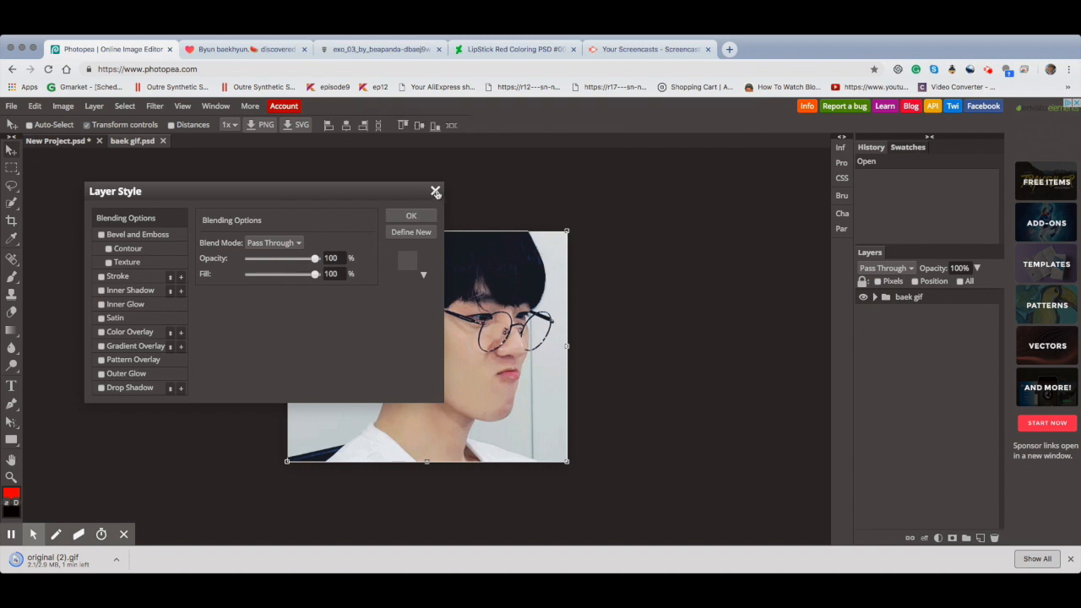
left_click(434, 191)
left_click(876, 298)
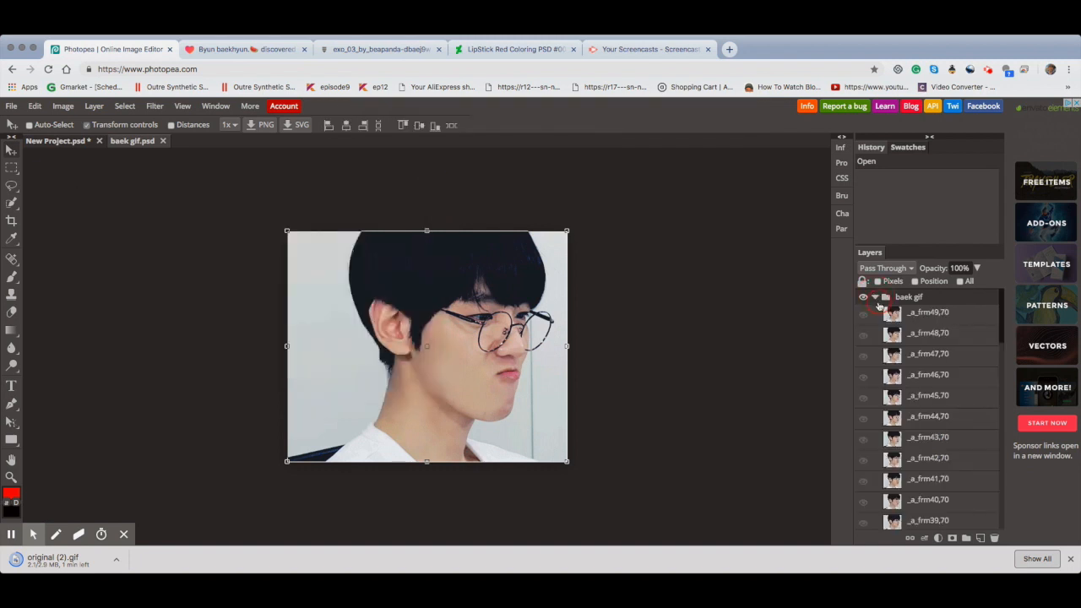
left_click_drag(1002, 323, 991, 530)
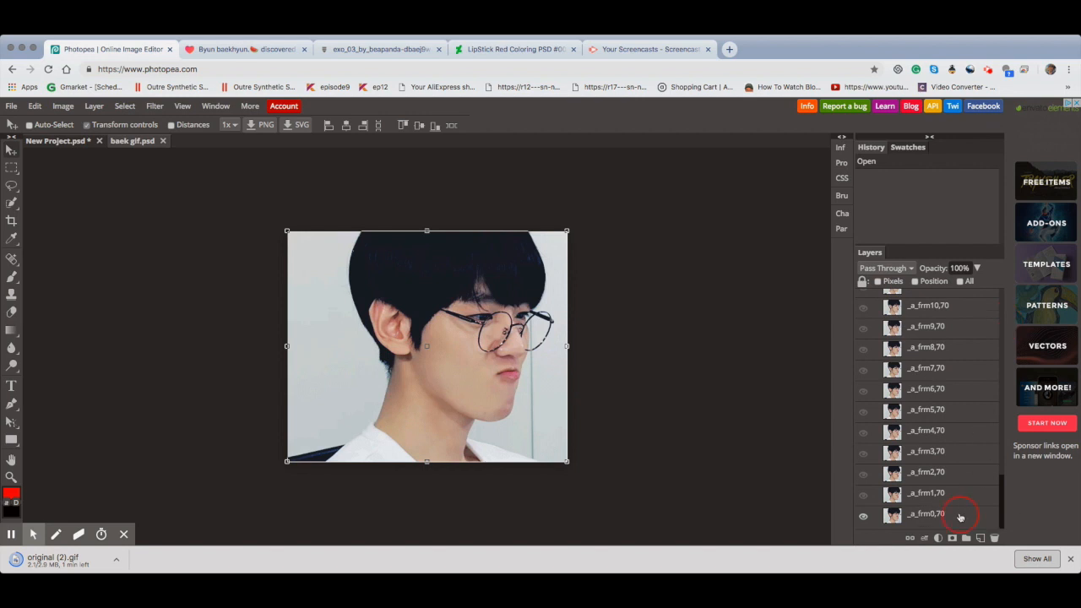
left_click(960, 517)
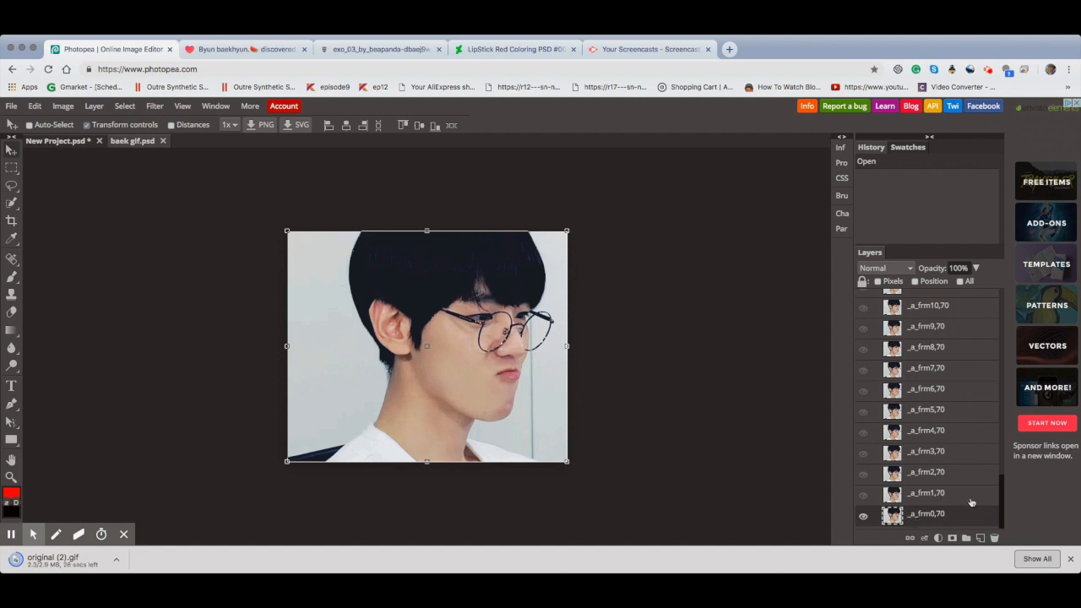
left_click_drag(1002, 496, 1009, 296)
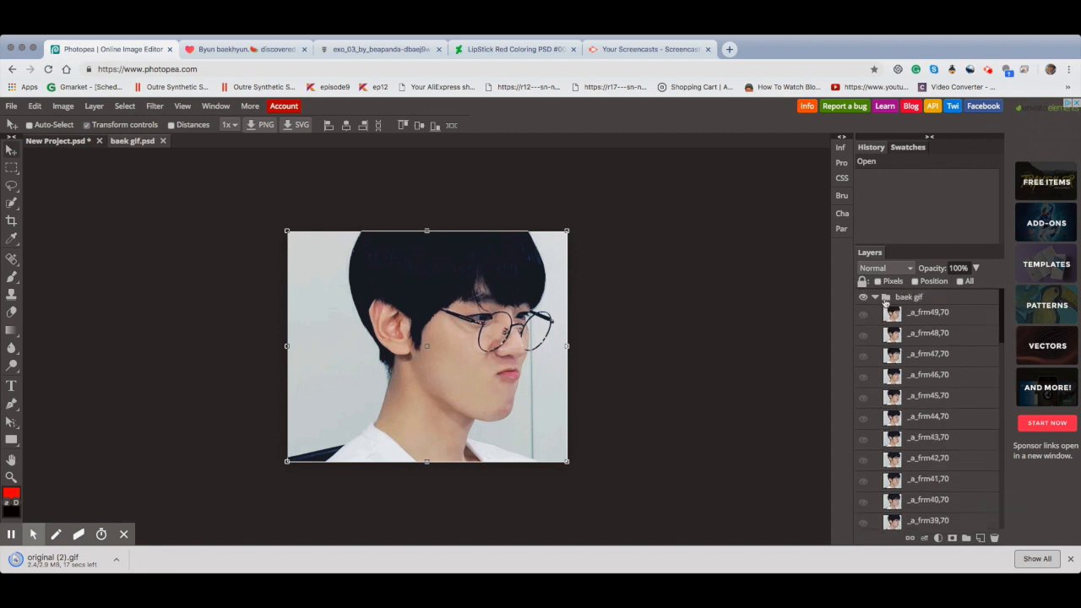
left_click(874, 297)
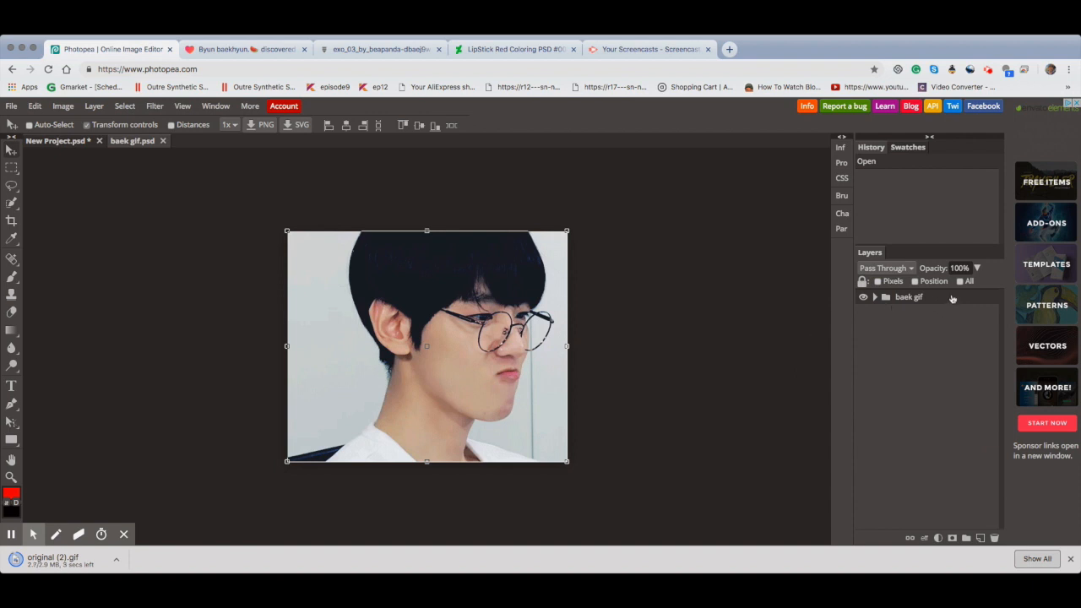
- Place the tv overlay image into the New Project document
left_click(55, 141)
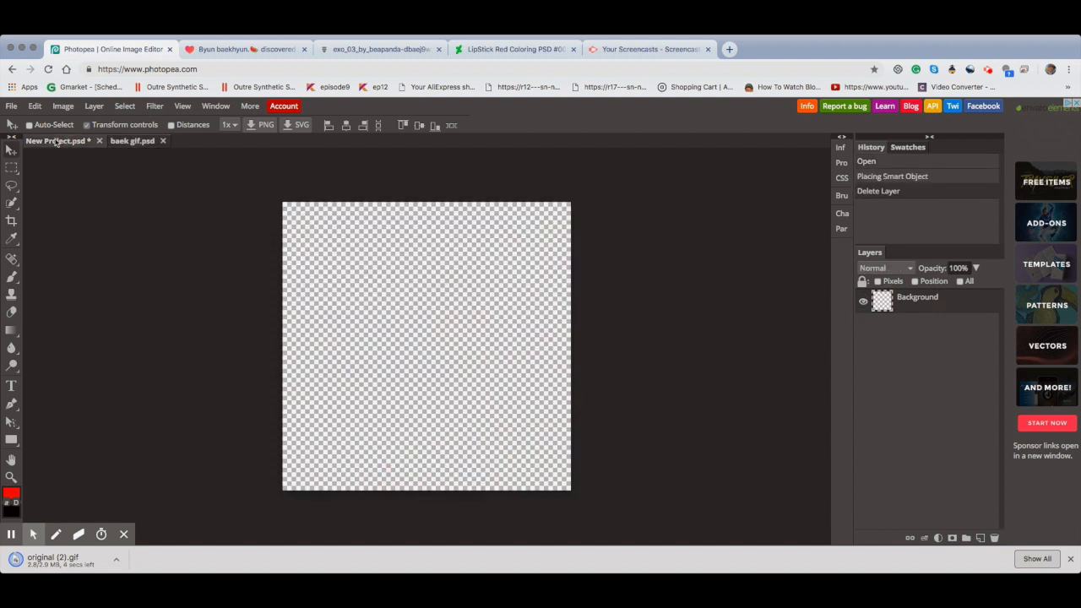
left_click(17, 108)
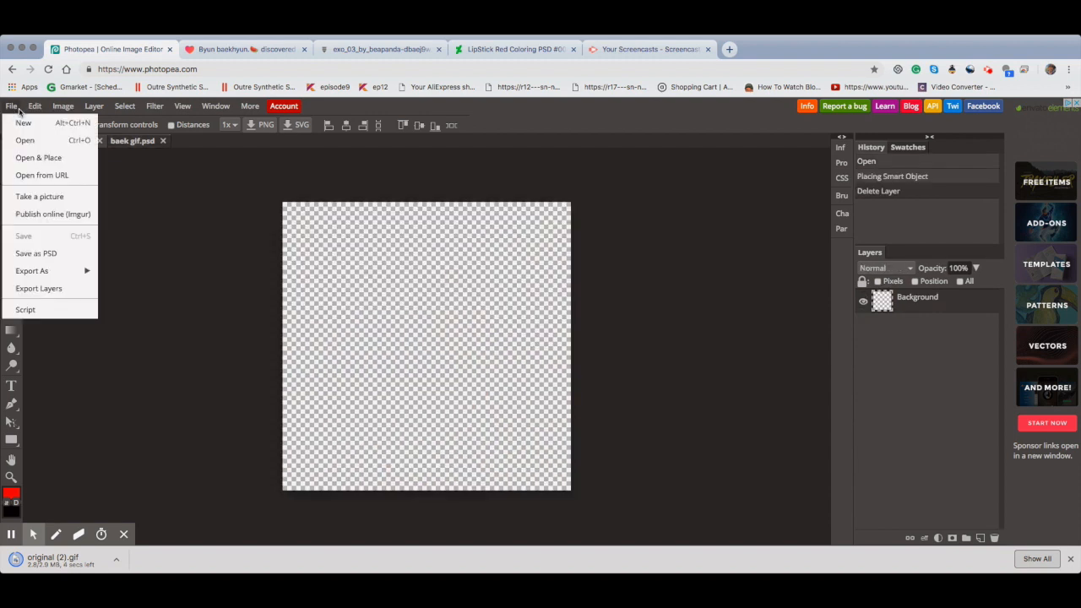
left_click(30, 158)
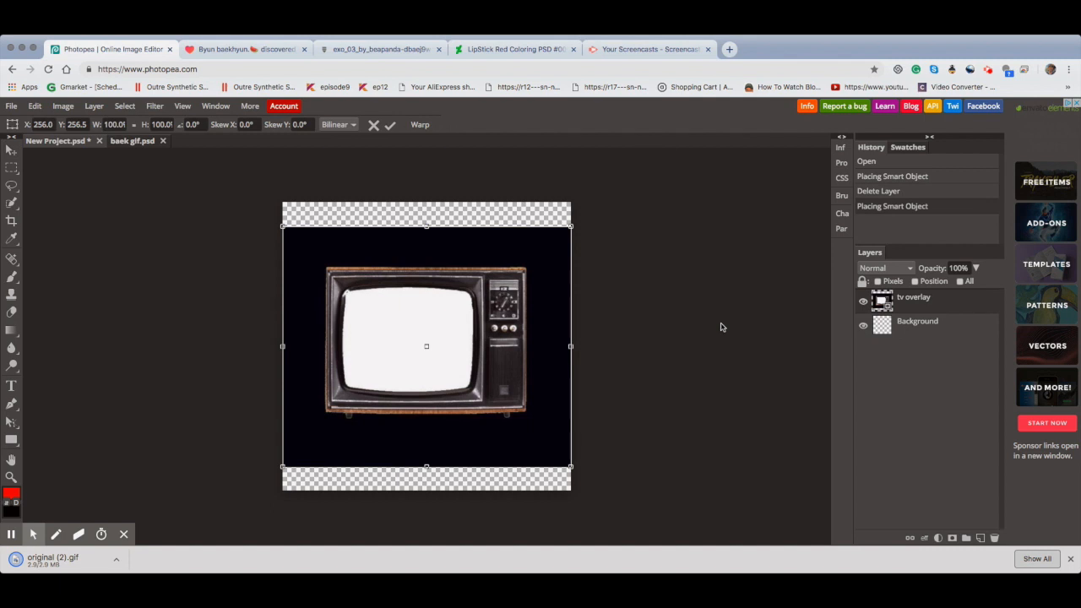
- Scale the tv overlay proportionally to about 122% so it covers the whole canvas, and turn off the transform controls
left_click(571, 466)
left_click_drag(572, 466, 600, 491)
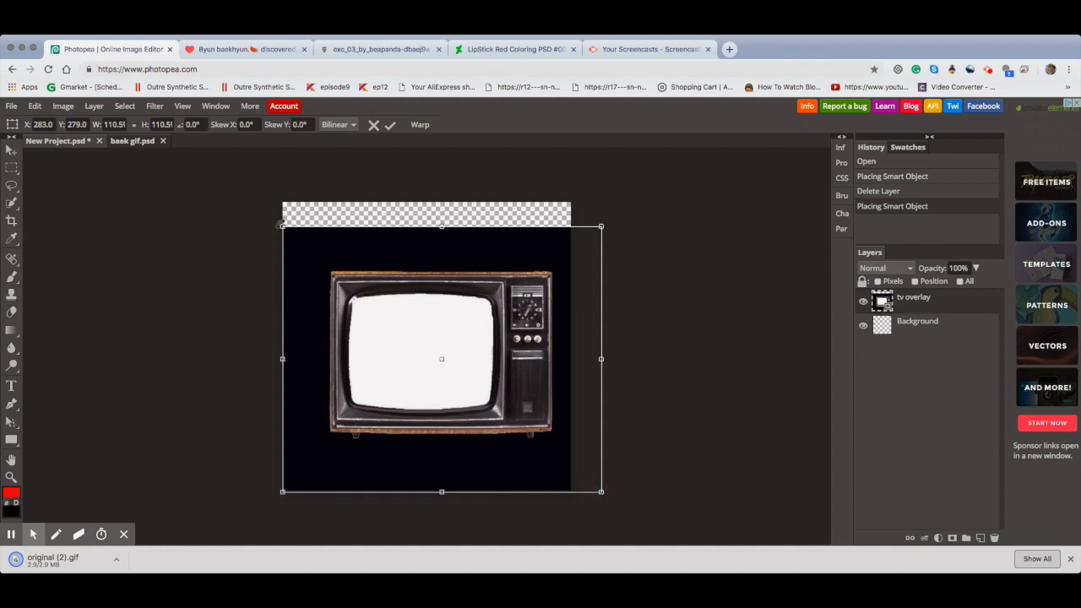
left_click_drag(282, 226, 258, 188)
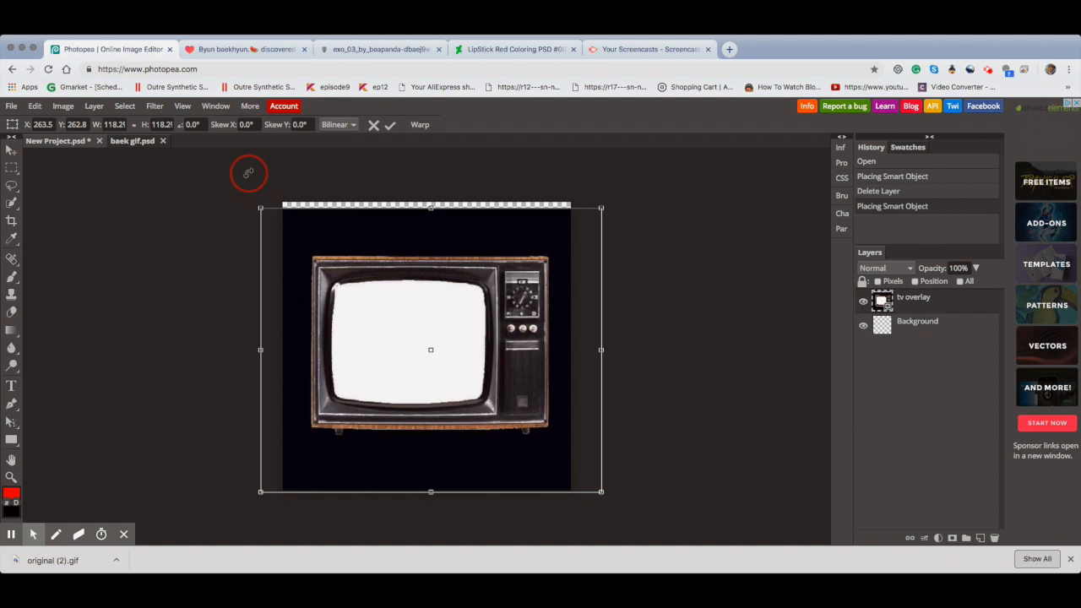
left_click_drag(261, 208, 248, 197)
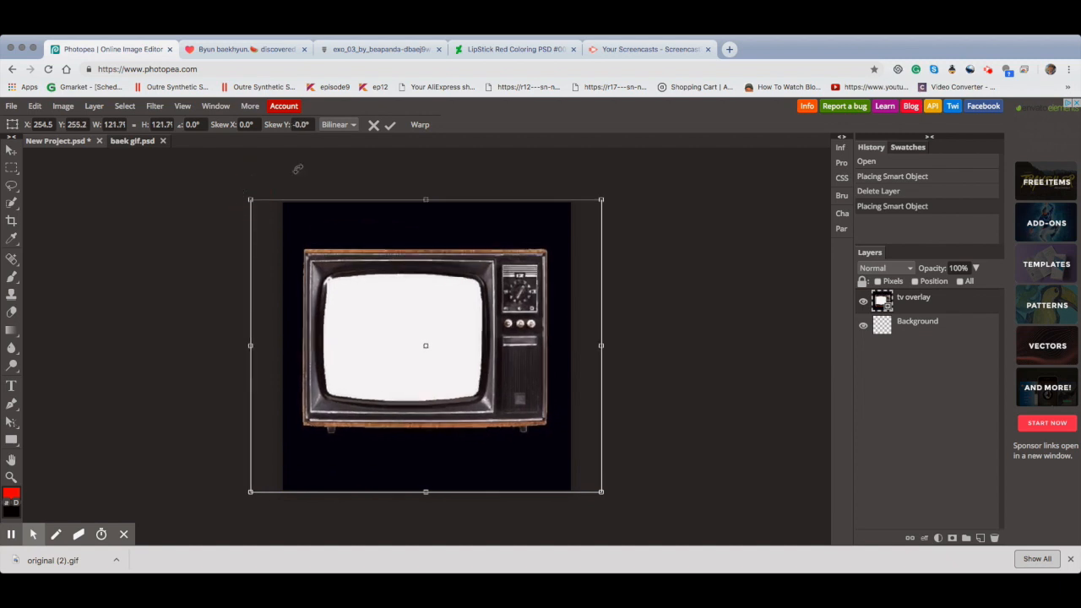
left_click(389, 125)
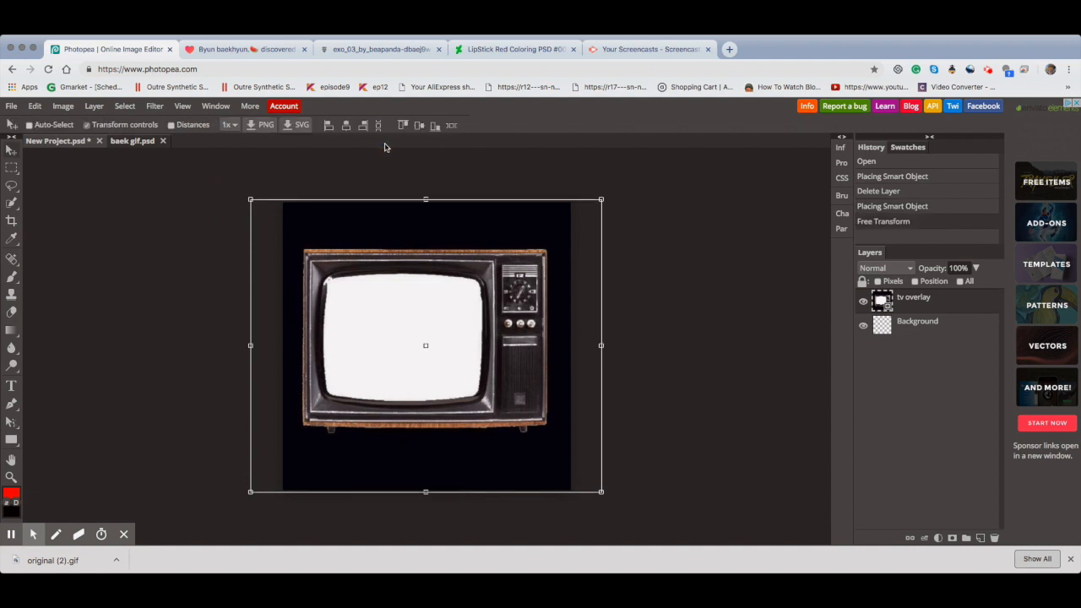
left_click(87, 125)
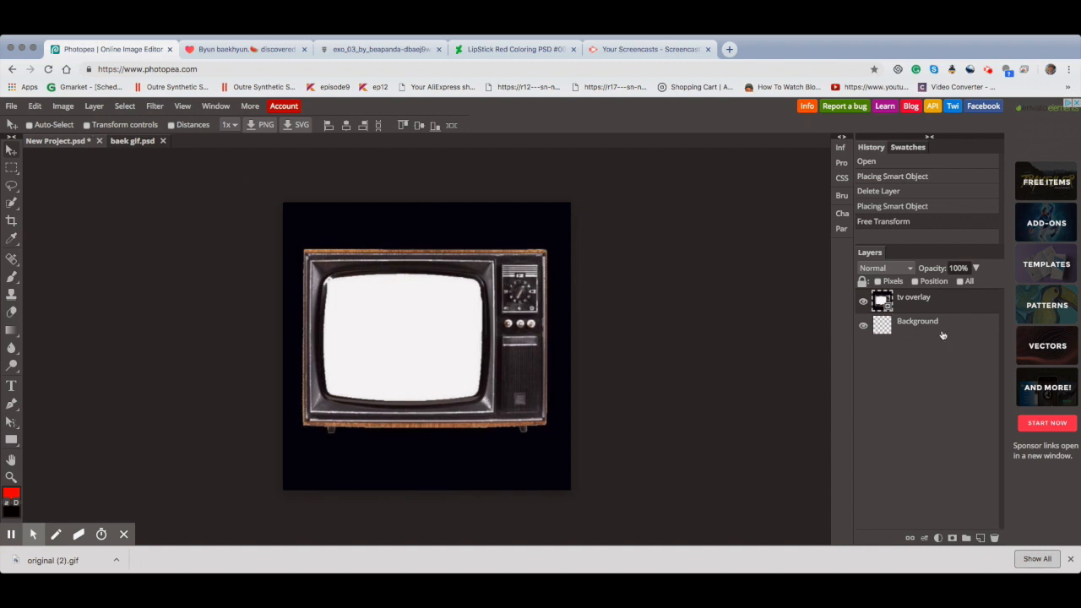
- Try to select the white TV screen of the tv overlay with the Quick Selection tool
right_click(10, 175)
right_click(9, 187)
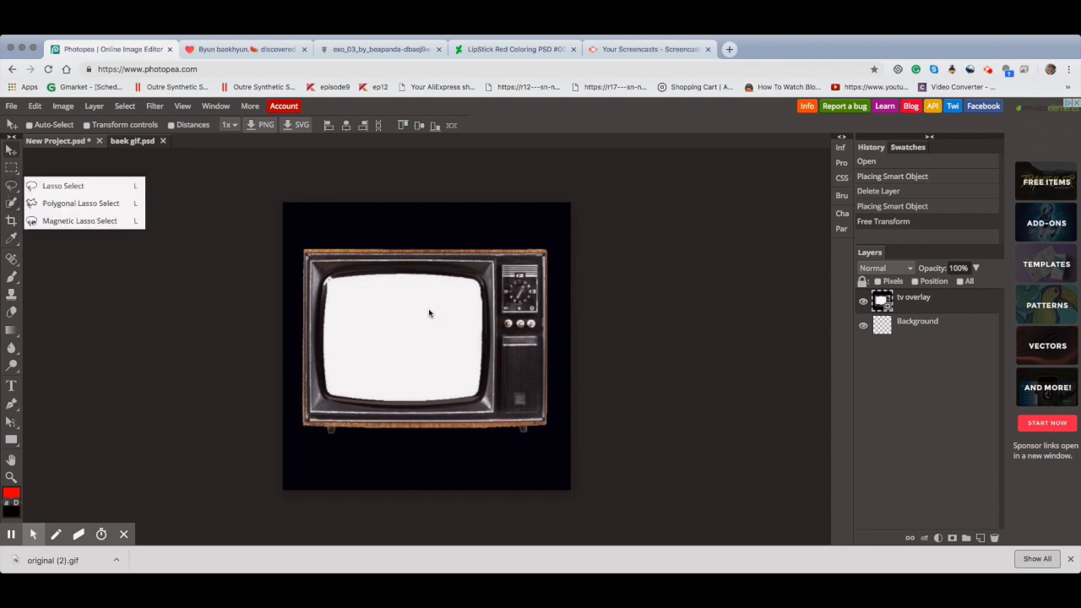
right_click(13, 201)
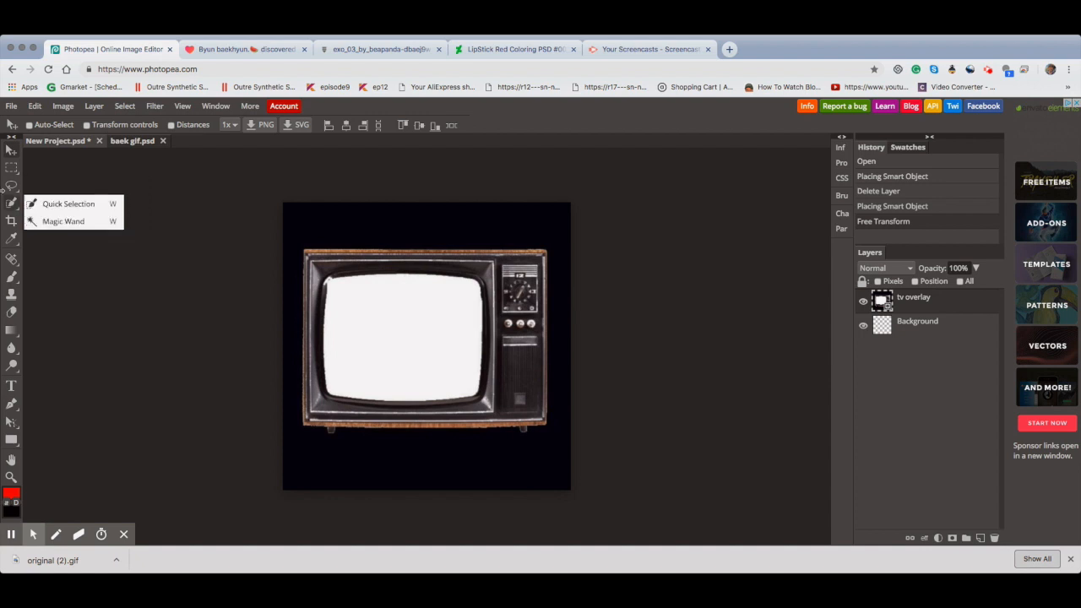
left_click(31, 203)
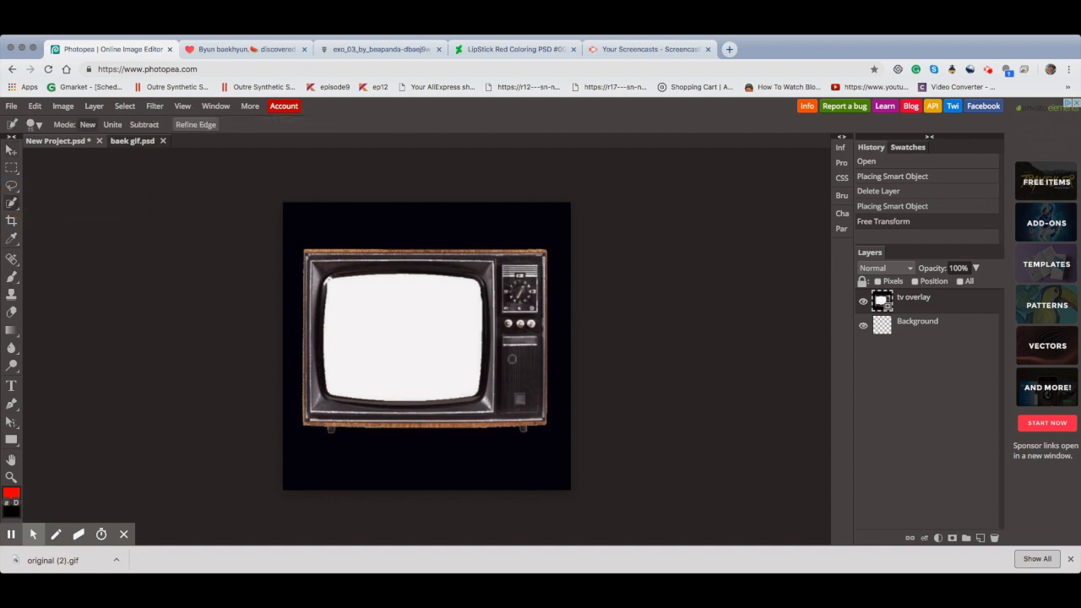
left_click(427, 333)
left_click(88, 123)
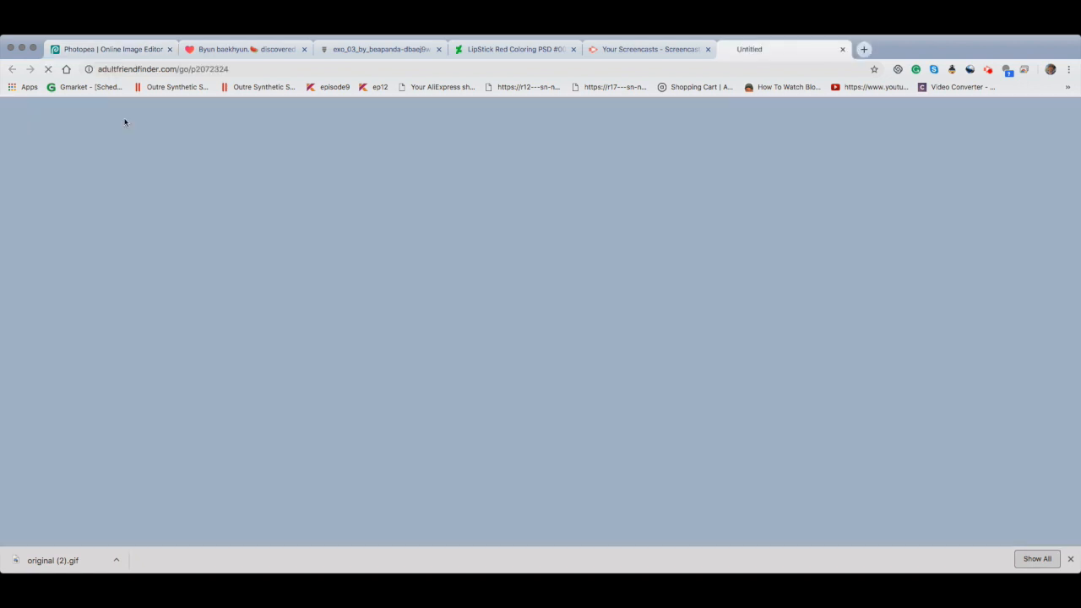
- Return to Photopea and close the unwanted Untitled browser tab
left_click(276, 48)
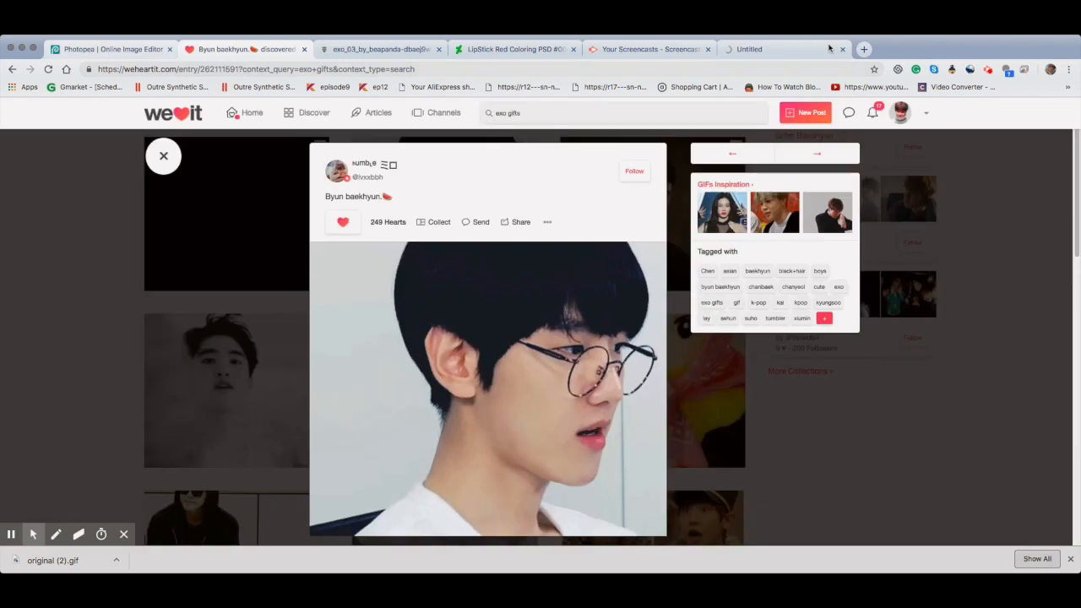
left_click(106, 48)
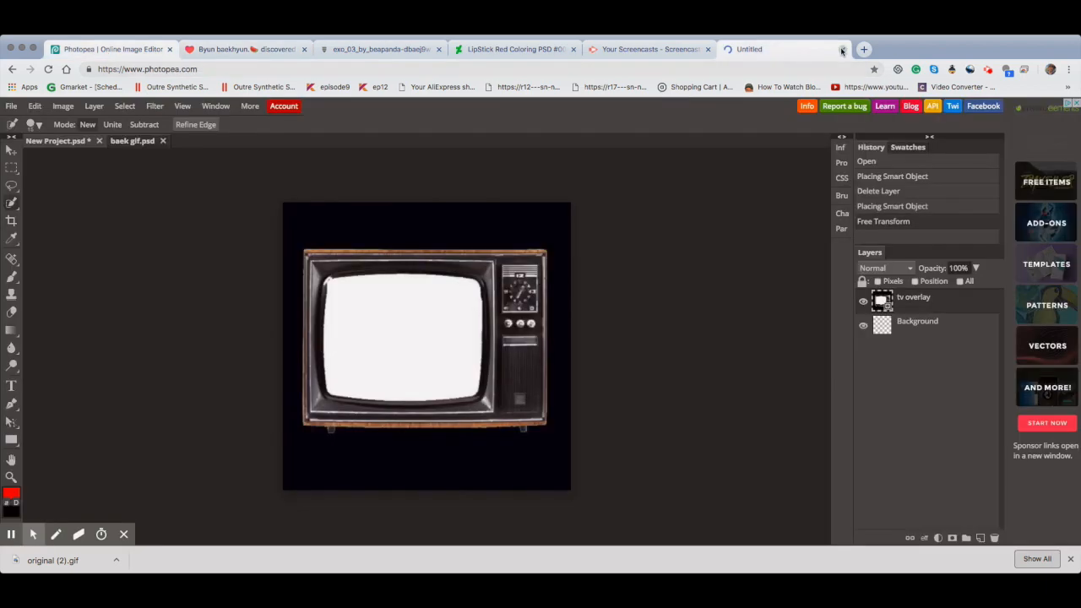
left_click(842, 49)
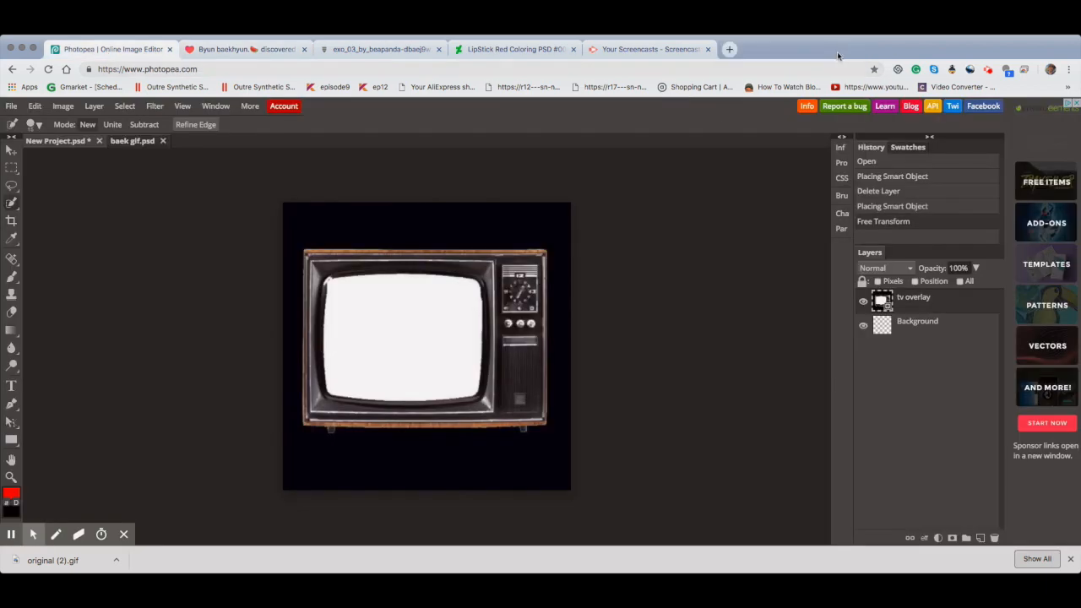
left_click(35, 106)
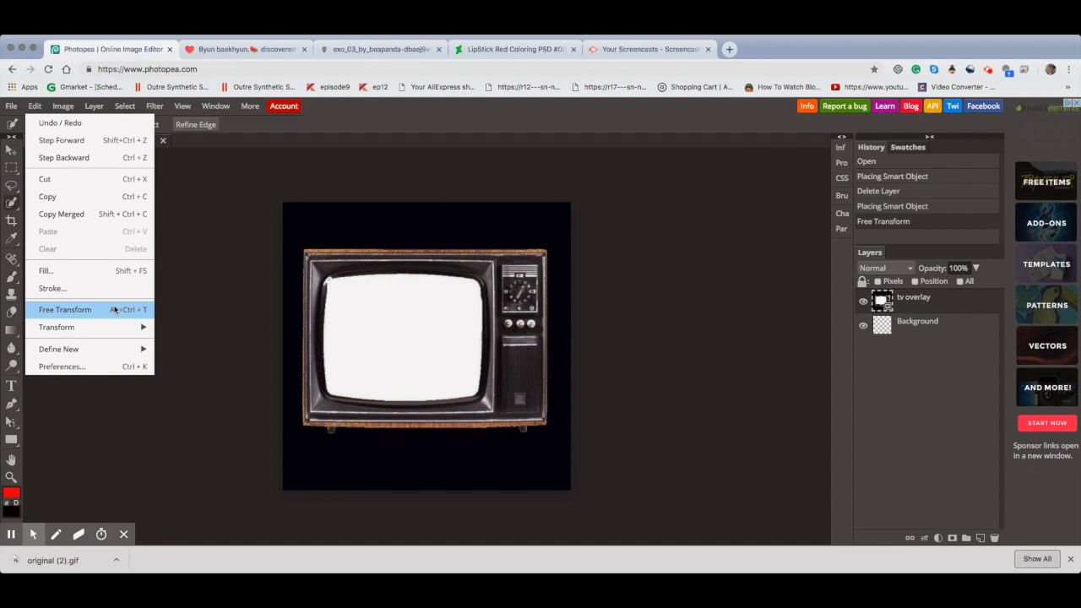
left_click(115, 310)
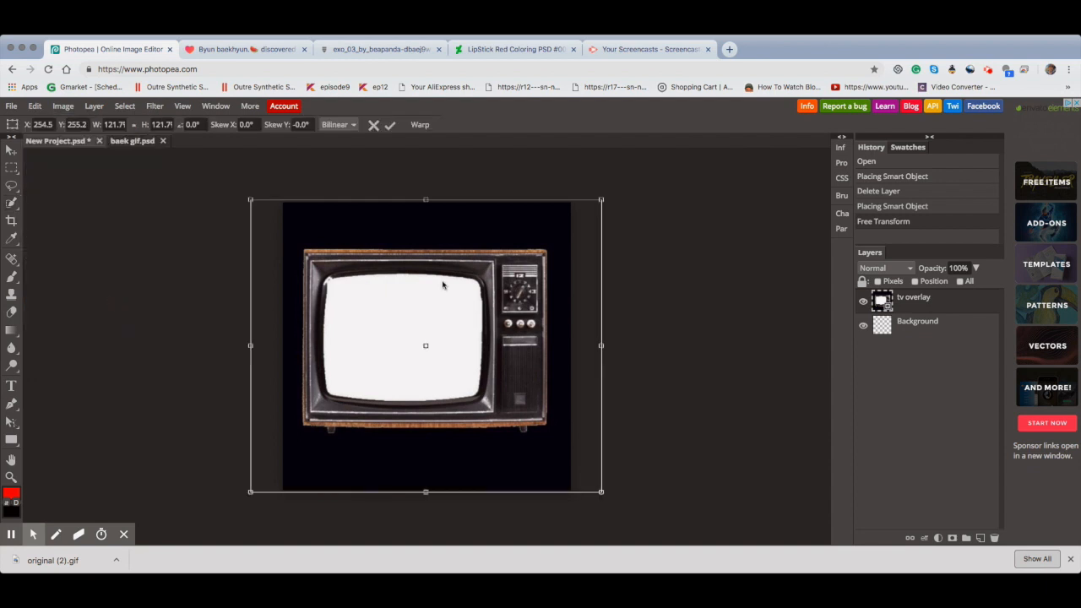
left_click(374, 125)
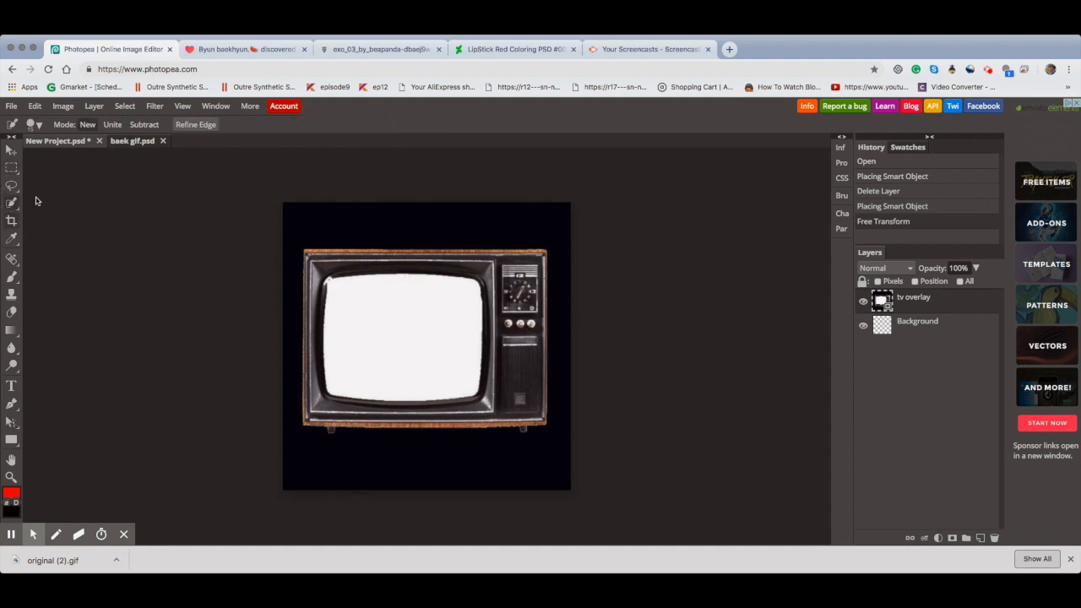
- Select the white screen area of the tv overlay with the Magic Wand
mouse_move(19, 214)
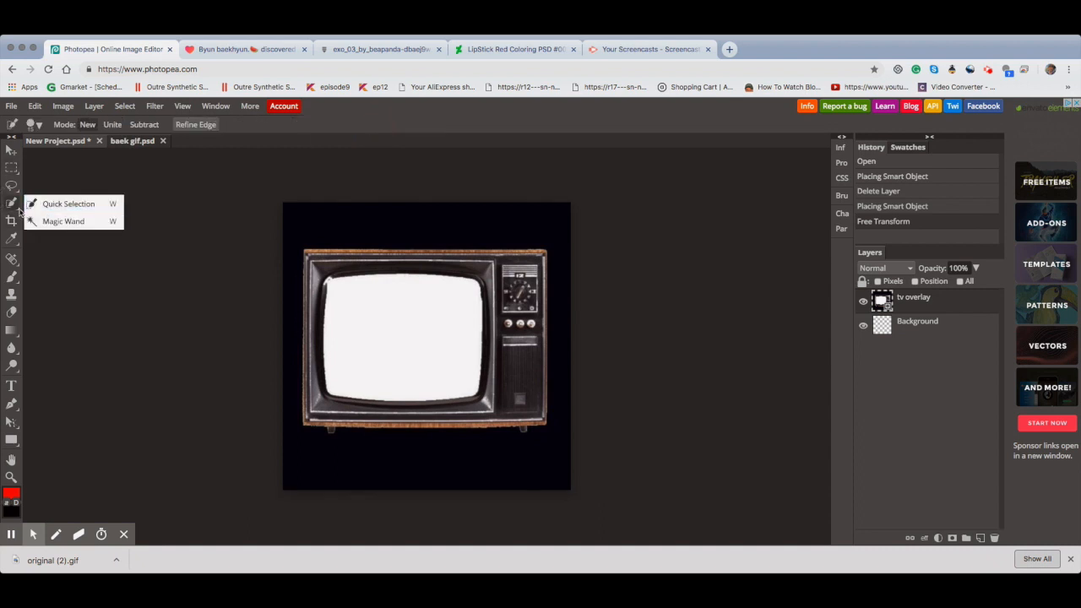
left_click(54, 222)
left_click(398, 332)
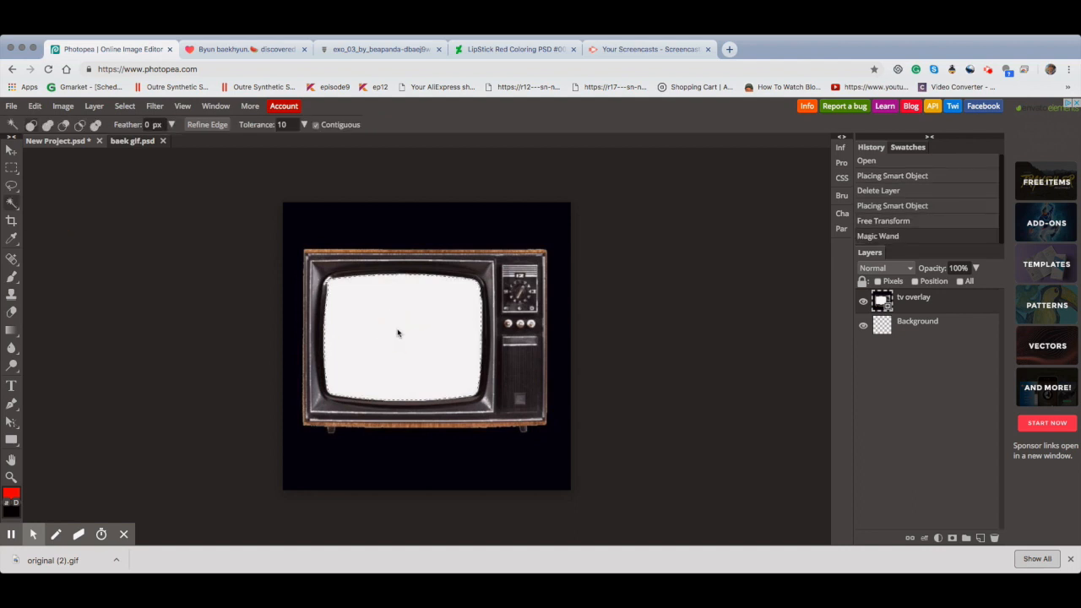
- Rasterize the tv overlay layer, clear the selected white screen area from it and drop the selection
left_click(94, 107)
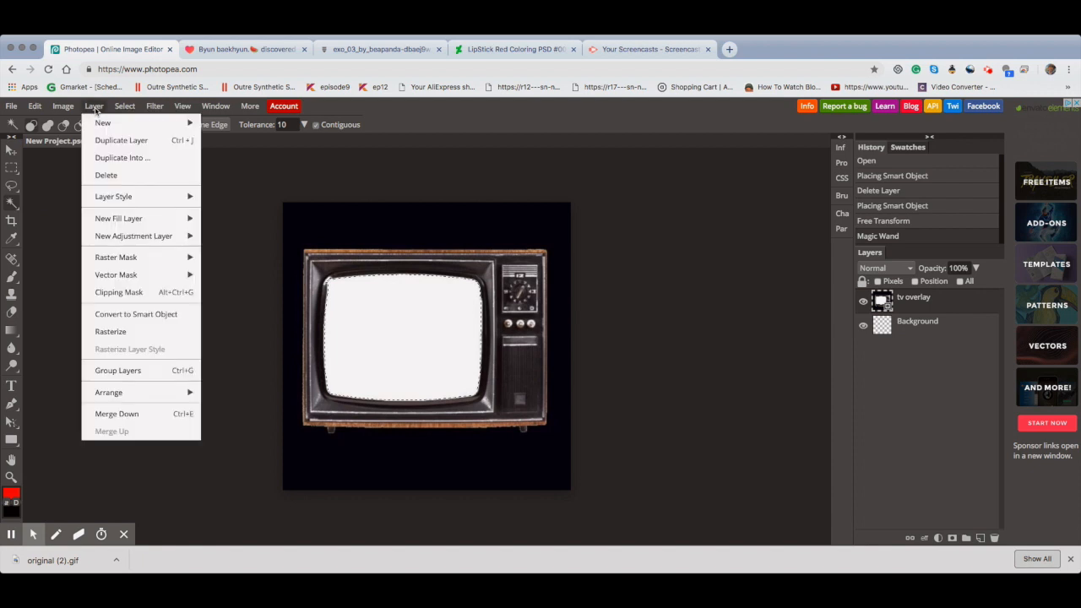
left_click(126, 332)
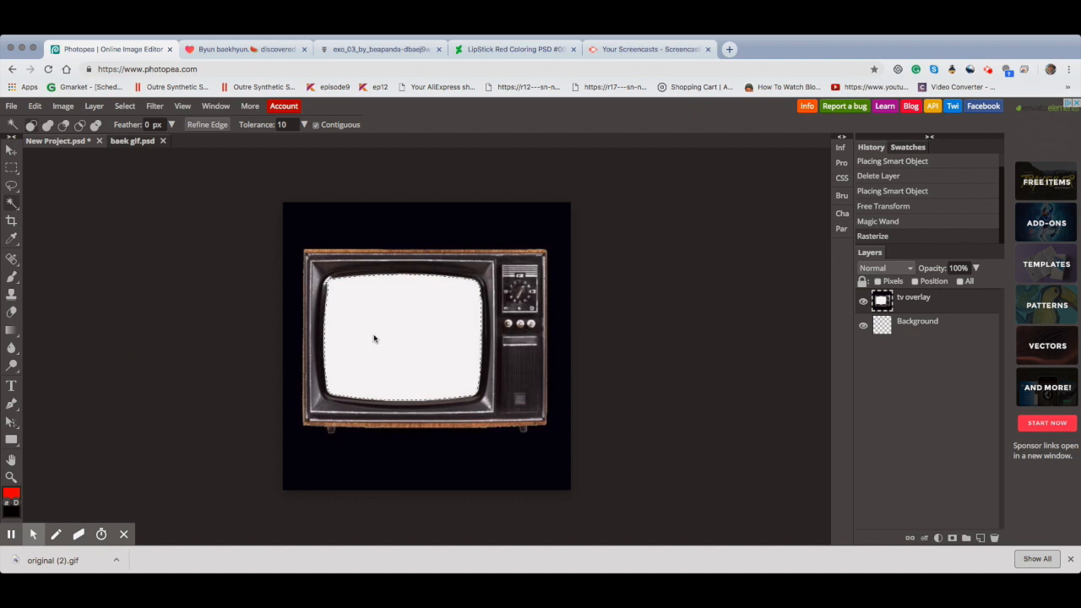
key("Delete")
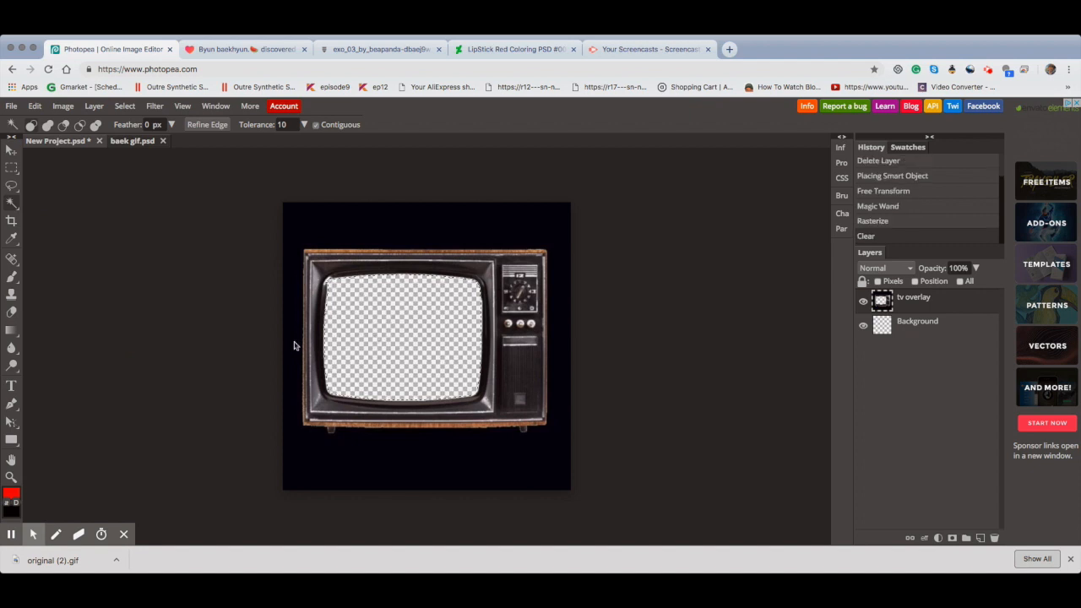
right_click(12, 259)
key("ctrl+d")
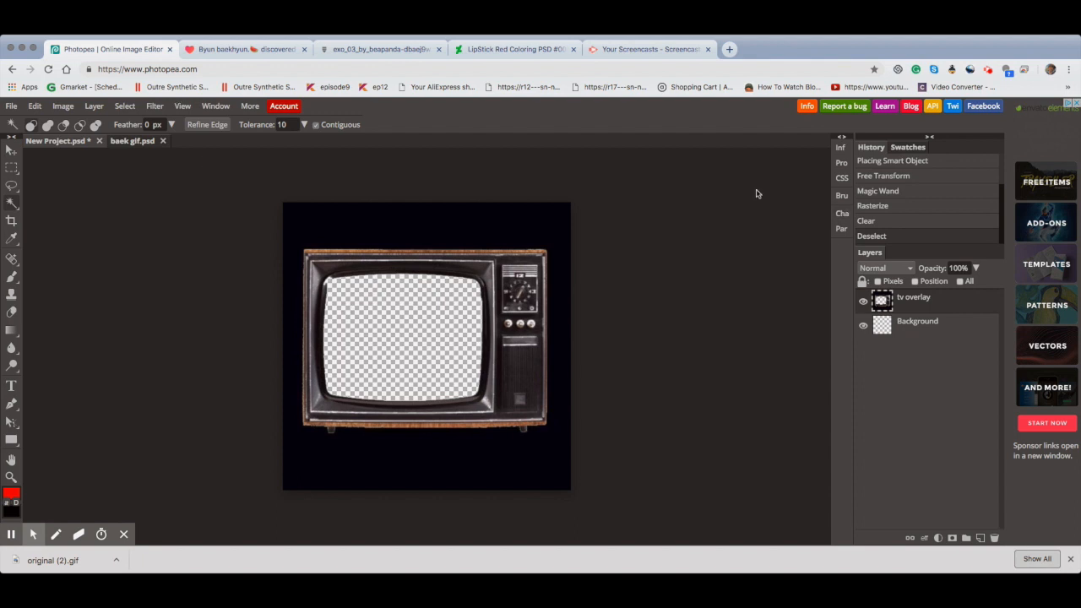
- Copy the baek gif folder from the baek gif document into New Project, above the tv overlay layer
left_click(143, 141)
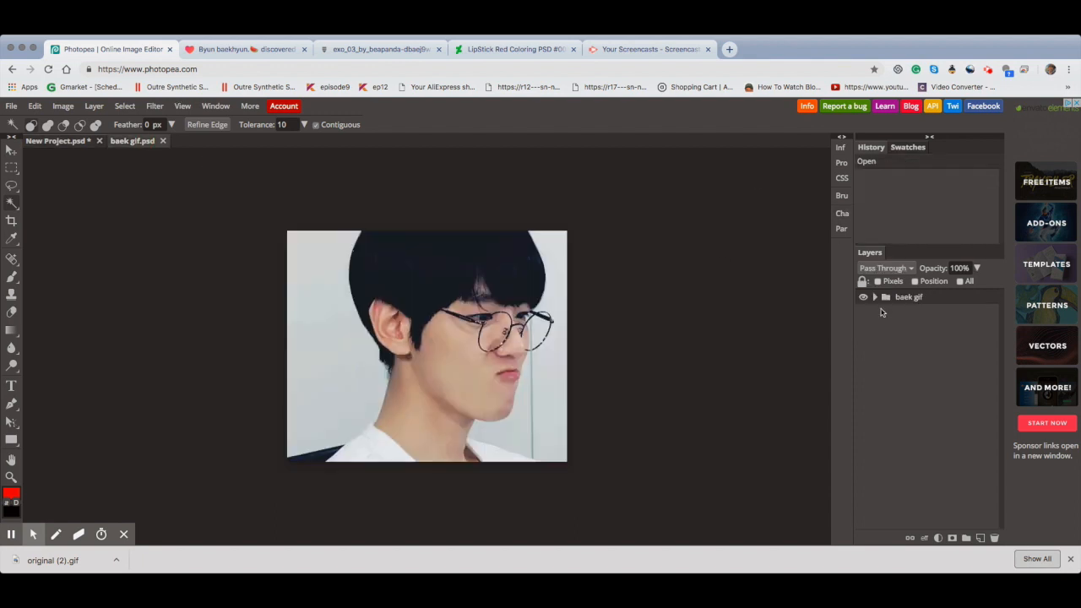
left_click(58, 141)
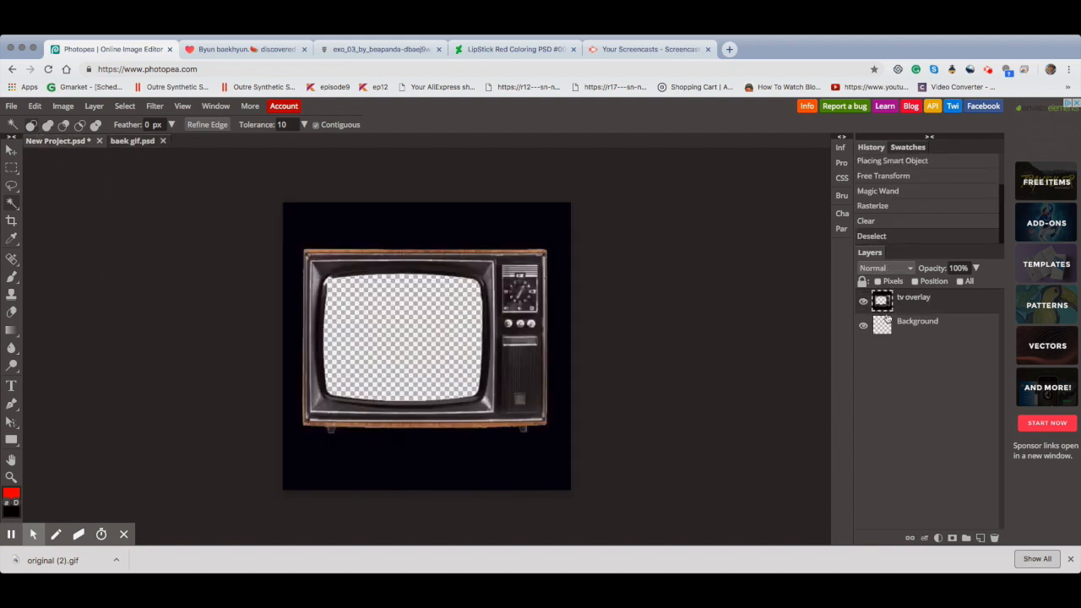
left_click(135, 141)
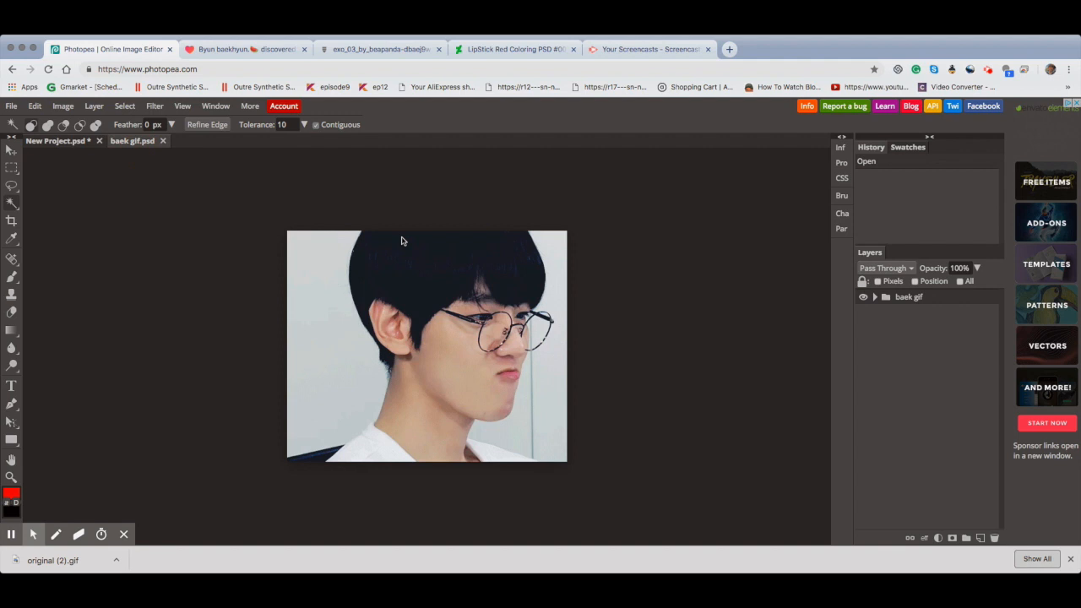
left_click(944, 302)
left_click_drag(256, 281, 84, 147)
left_click_drag(84, 147, 969, 352)
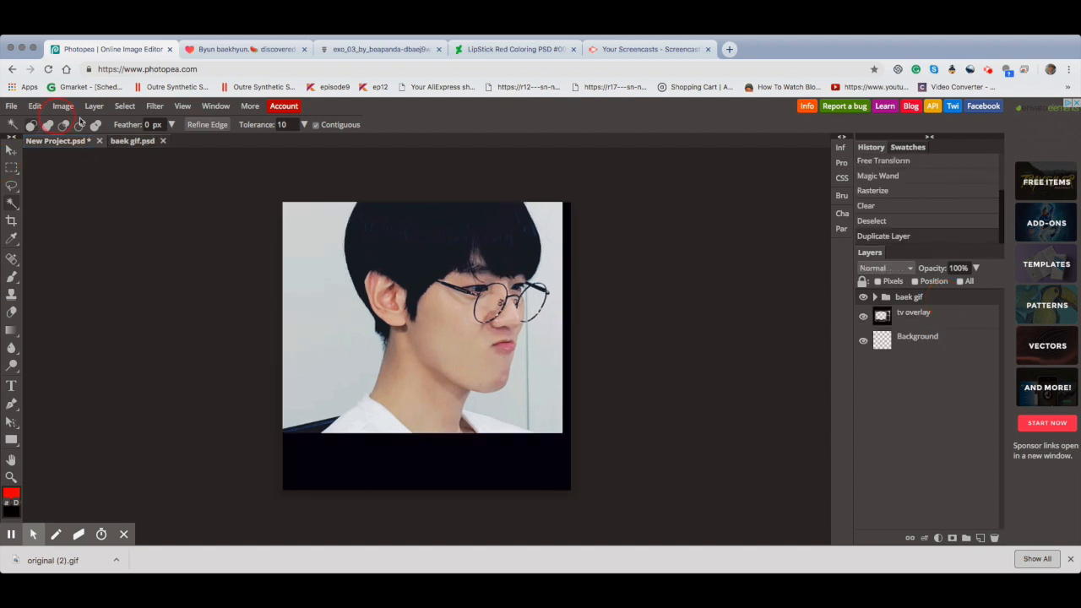
left_click(36, 107)
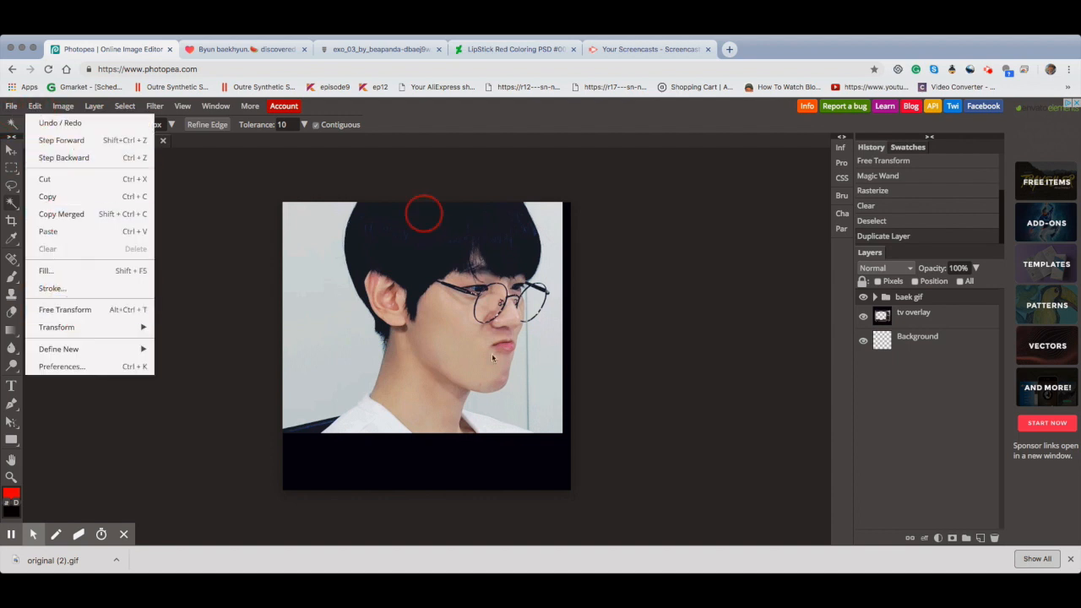
left_click(610, 310)
left_click(128, 140)
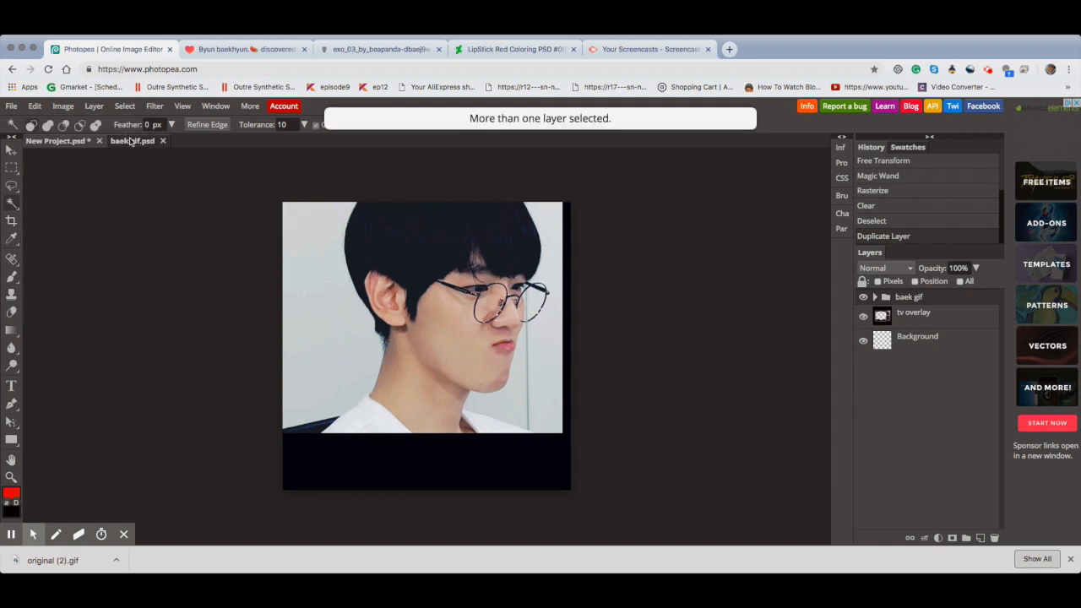
left_click(64, 144)
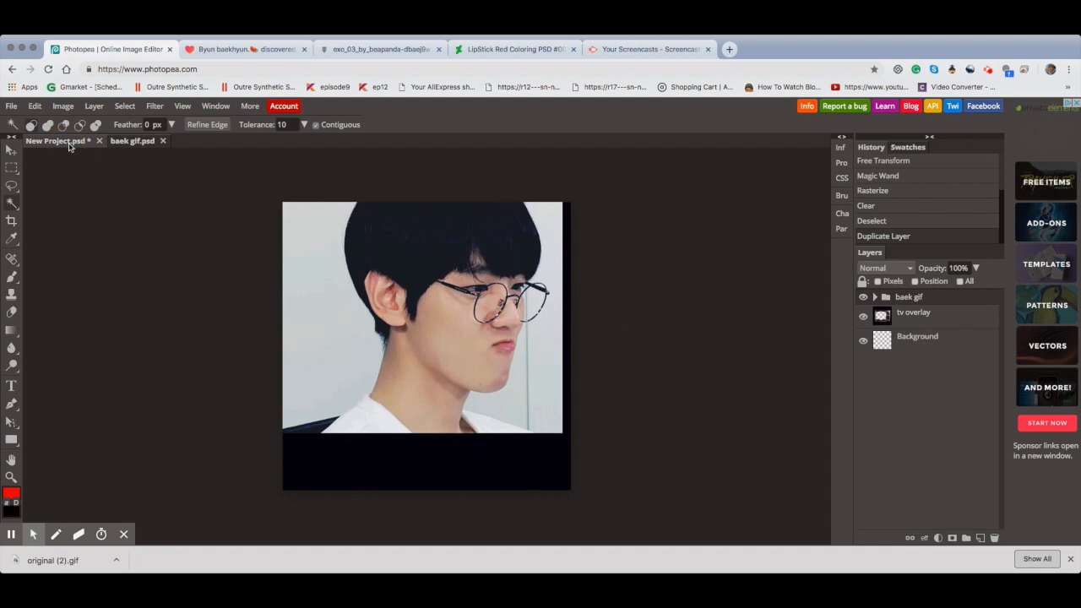
- Free-transform the baek gif folder, scaling it proportionally to 61% and positioning it over the TV screen at X 217.5, Y 236
left_click(34, 105)
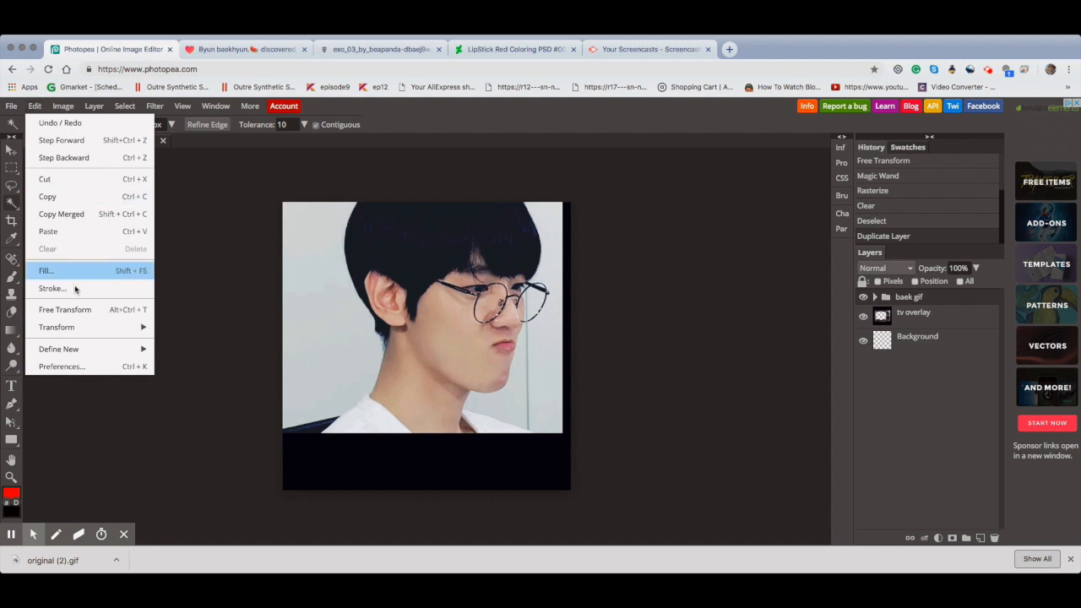
left_click(85, 310)
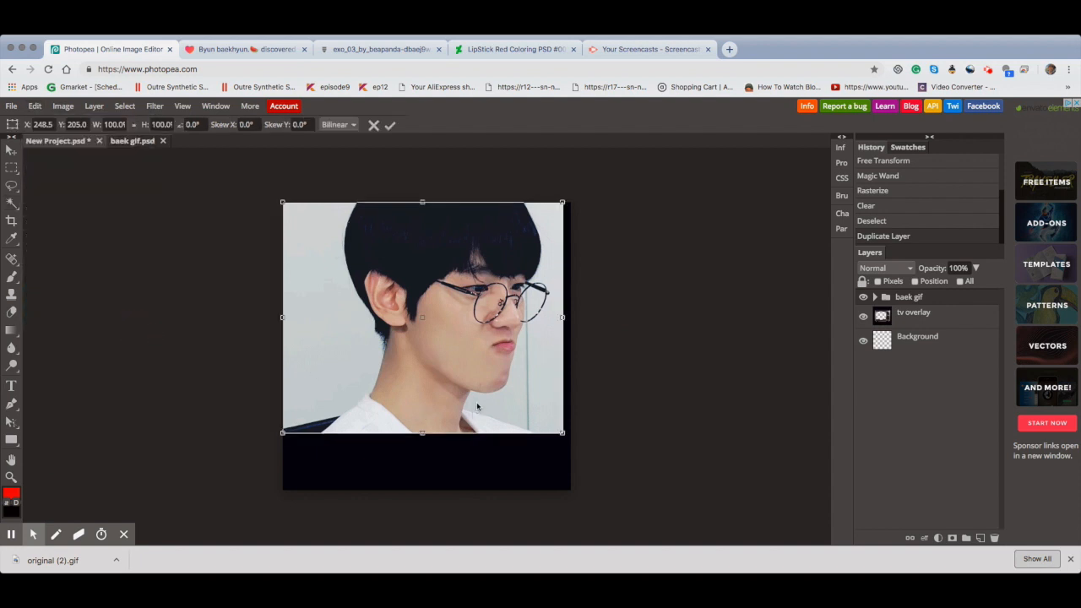
left_click(563, 434)
left_click_drag(501, 377, 476, 361)
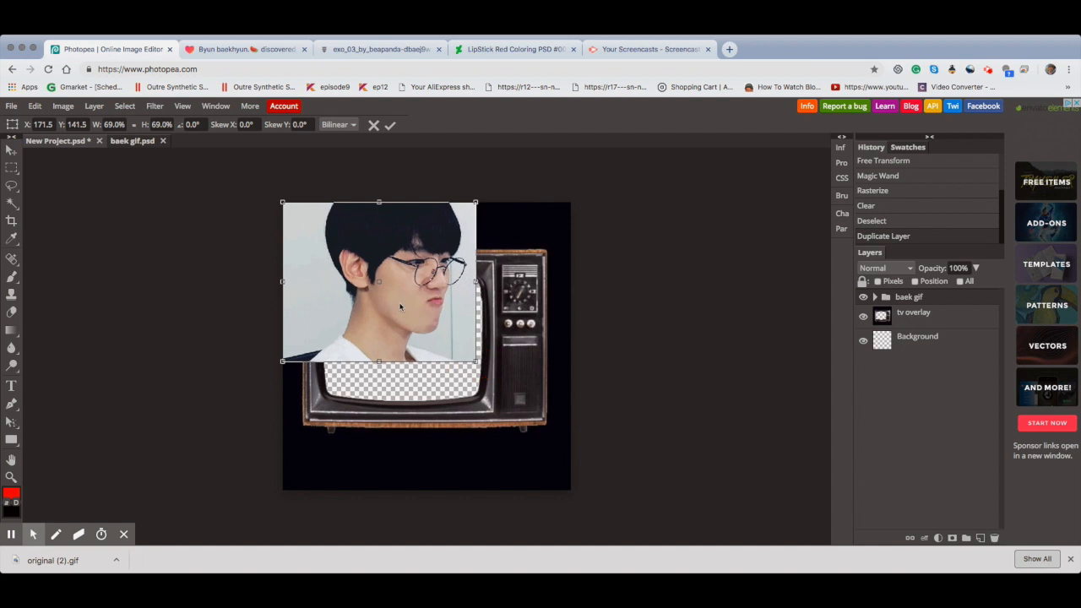
left_click_drag(400, 302, 417, 328)
left_click_drag(441, 369, 435, 351)
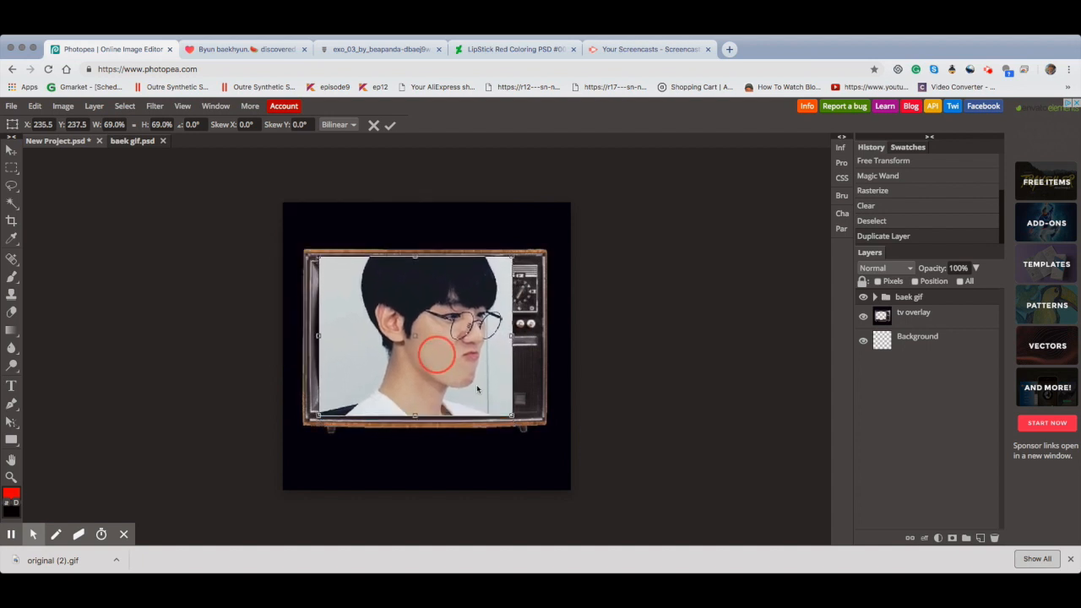
left_click_drag(512, 413, 462, 384)
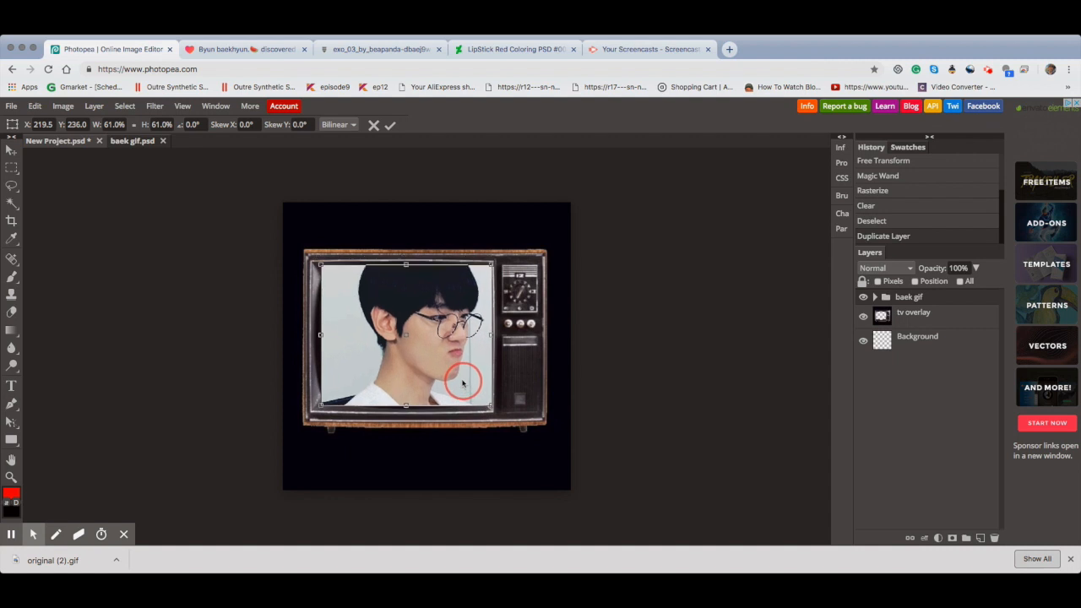
left_click_drag(462, 384, 460, 384)
left_click(394, 126)
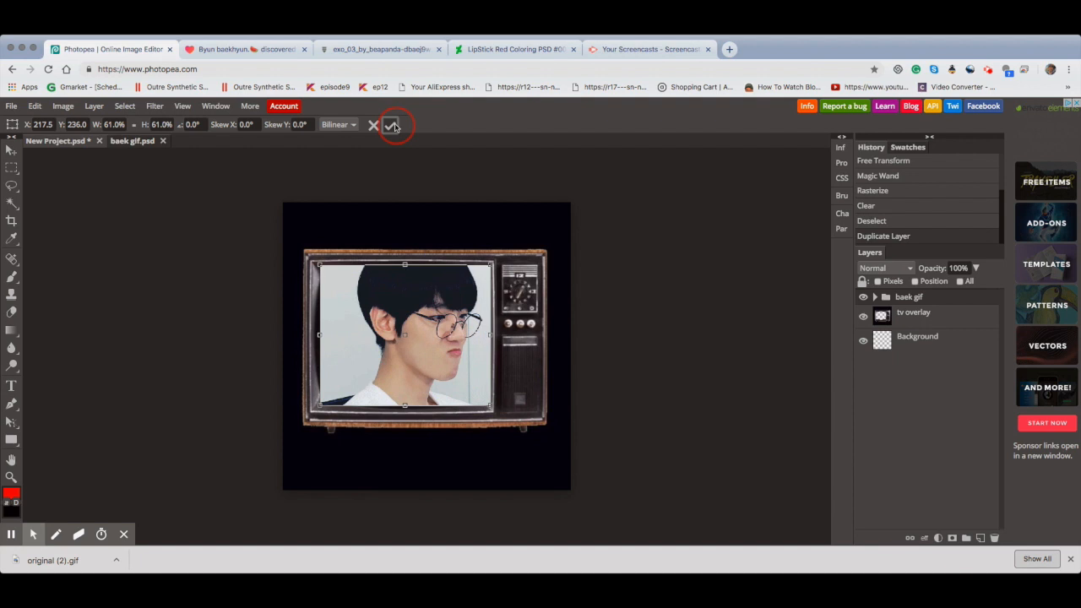
left_click(393, 126)
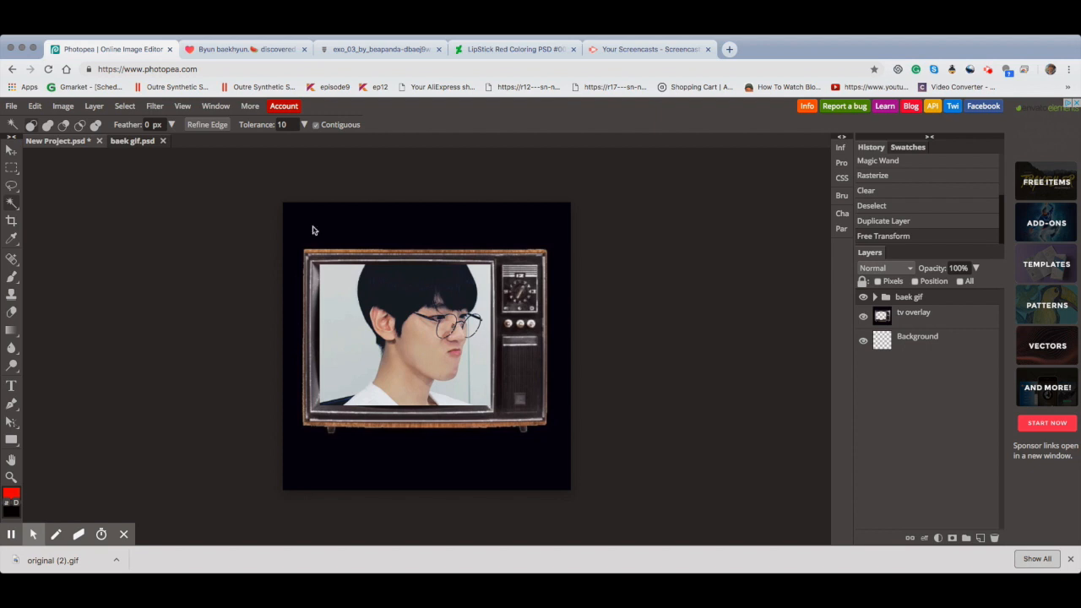
- Delete the transparent Background layer and duplicate the tv overlay layer twice
left_click(961, 347)
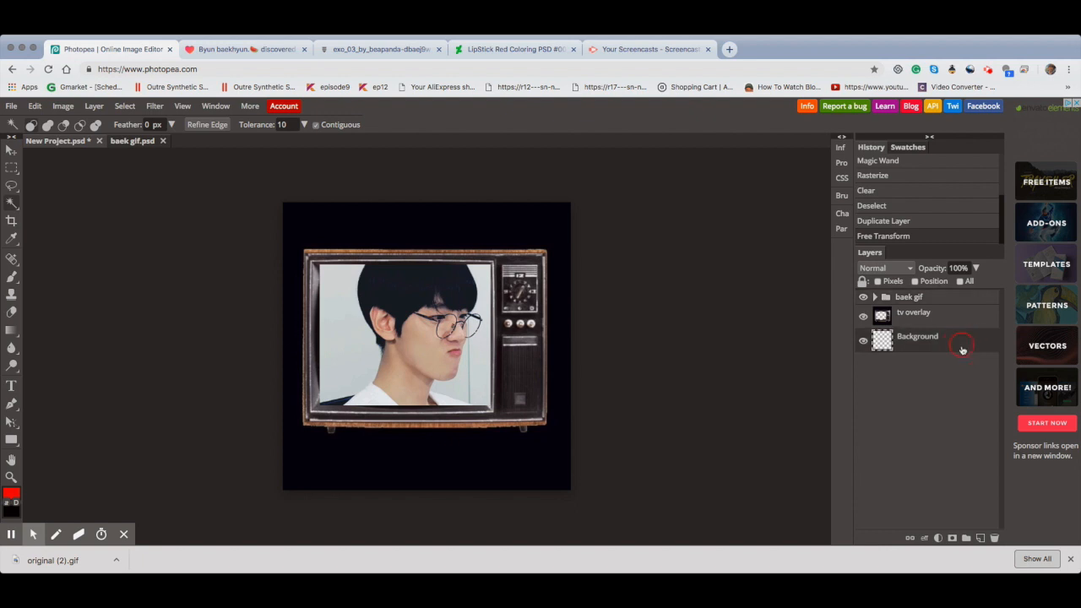
left_click(995, 539)
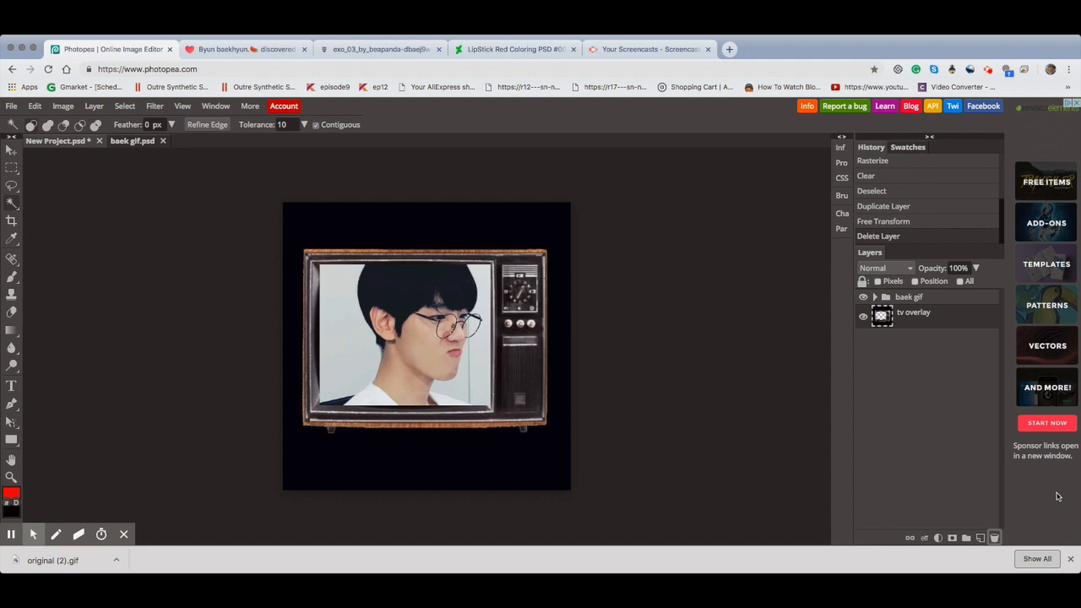
key("super+j")
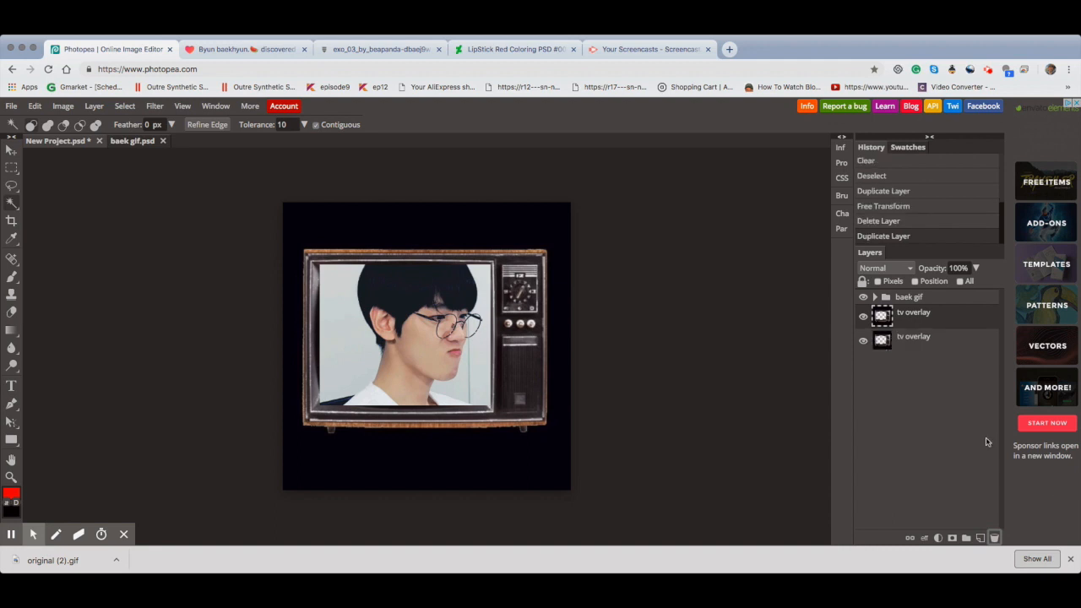
left_click(958, 341)
right_click(955, 341)
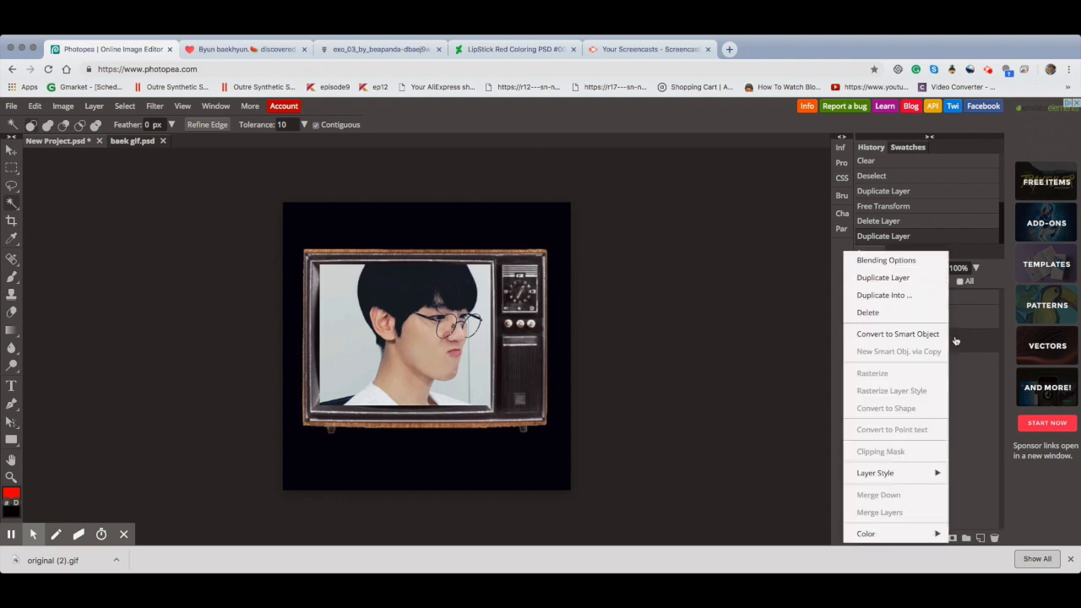
left_click(911, 277)
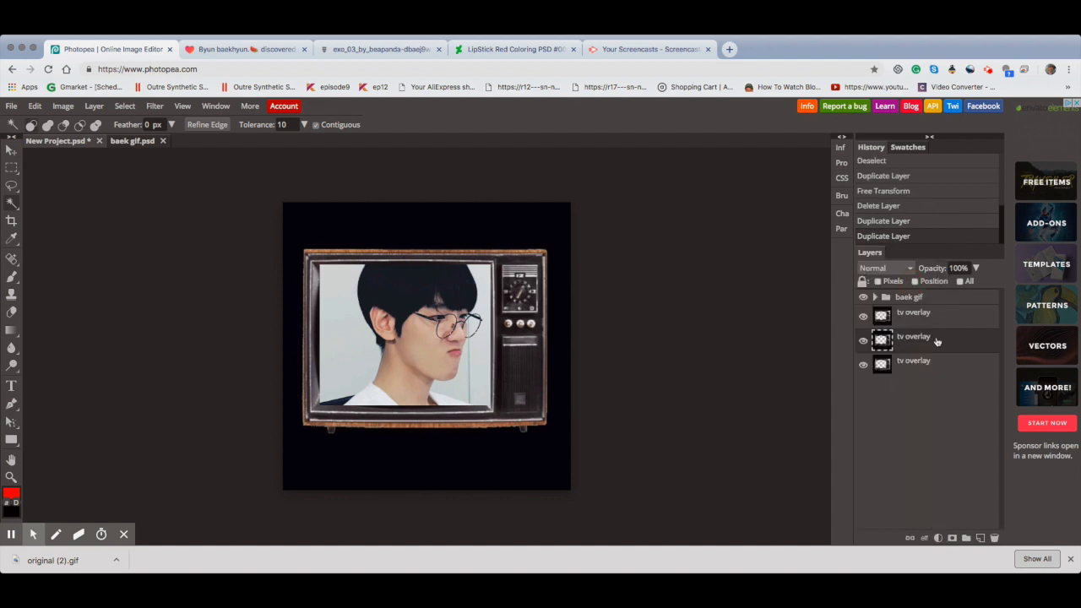
- Delete one of the extra tv overlay copies and move the upper remaining tv overlay layer above the baek gif folder
left_click(994, 538)
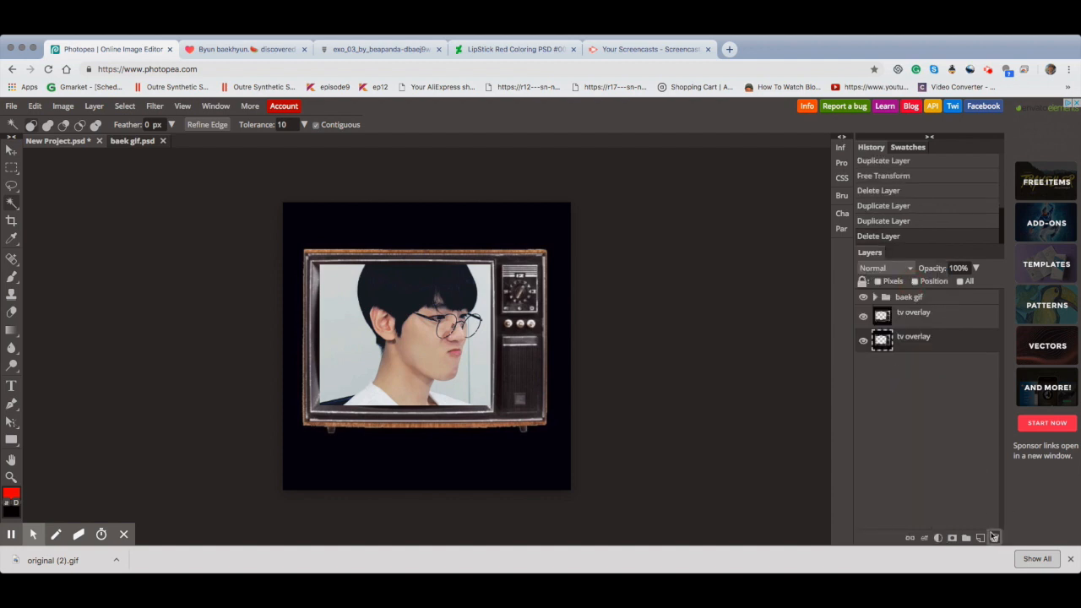
left_click(936, 323)
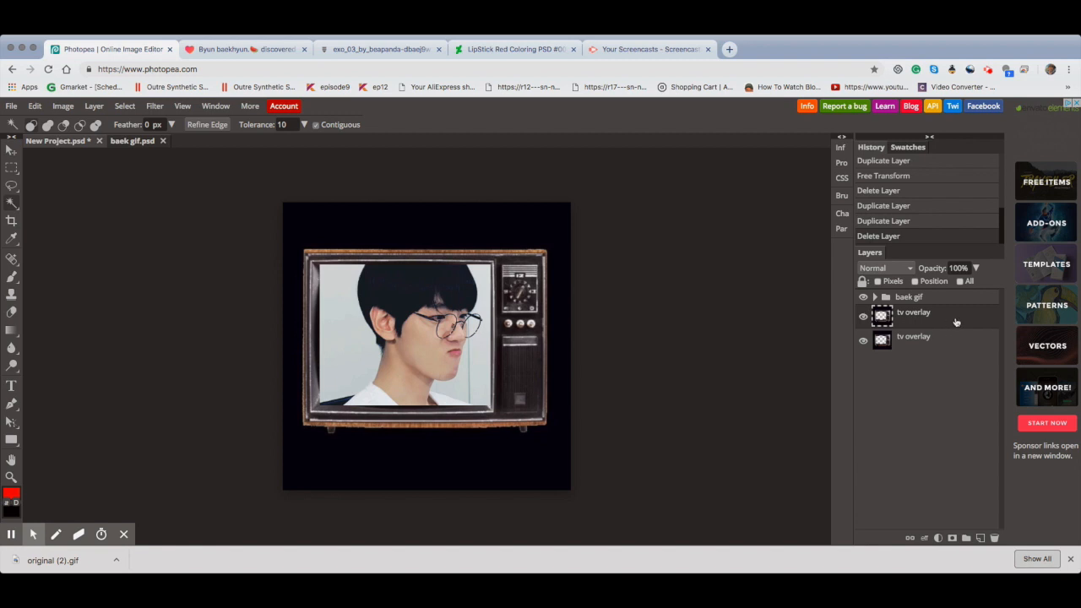
left_click_drag(955, 322, 963, 296)
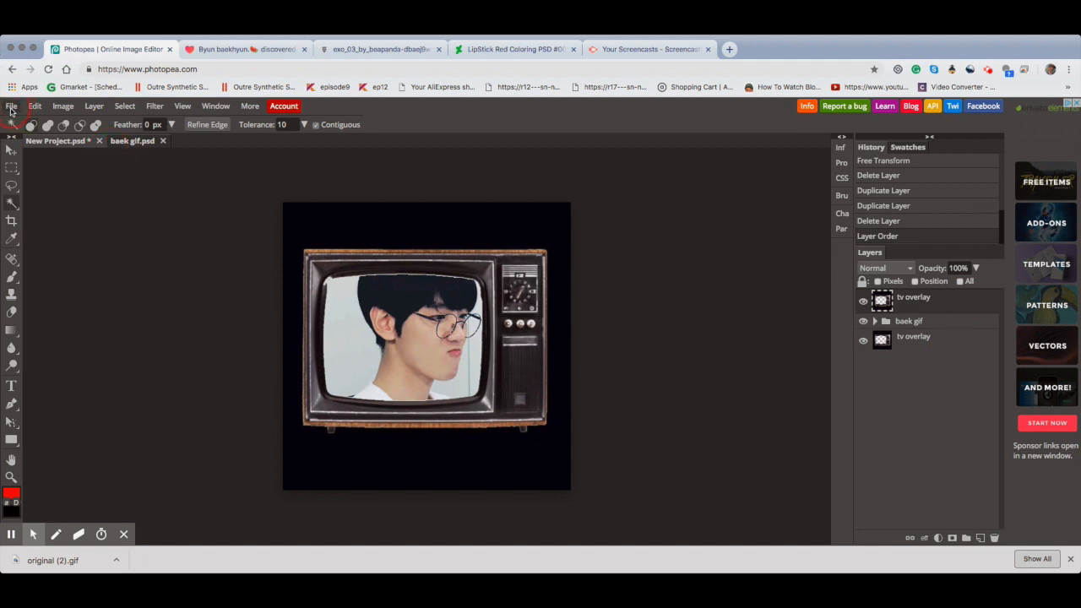
- Open the lipstick_red_coloring_psd__003 file and copy its #003 - LIPSTICK RED folder into New Project, above all layers
left_click(11, 108)
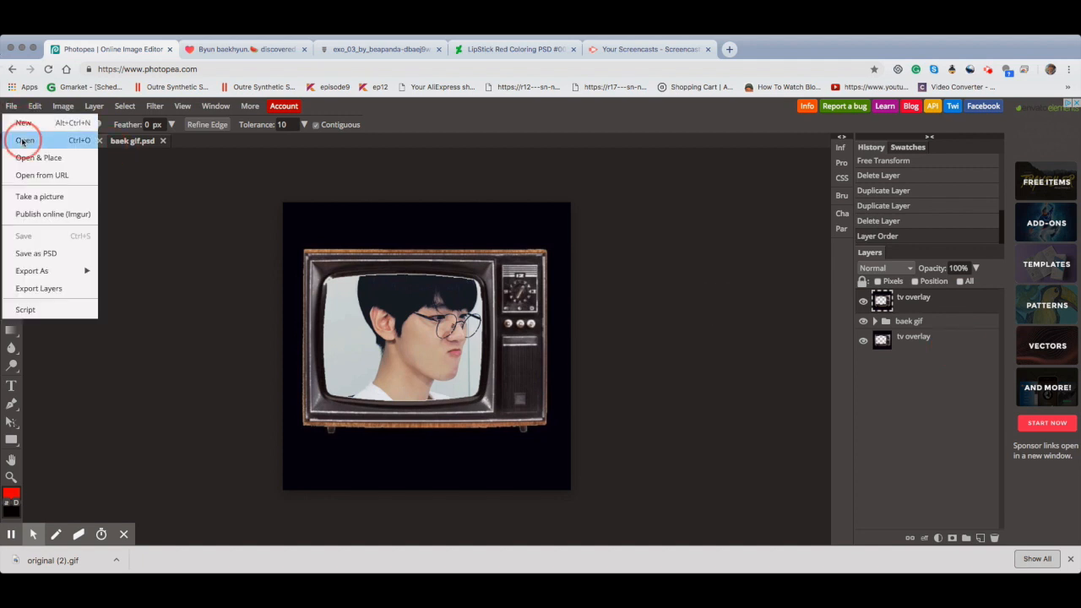
left_click(24, 141)
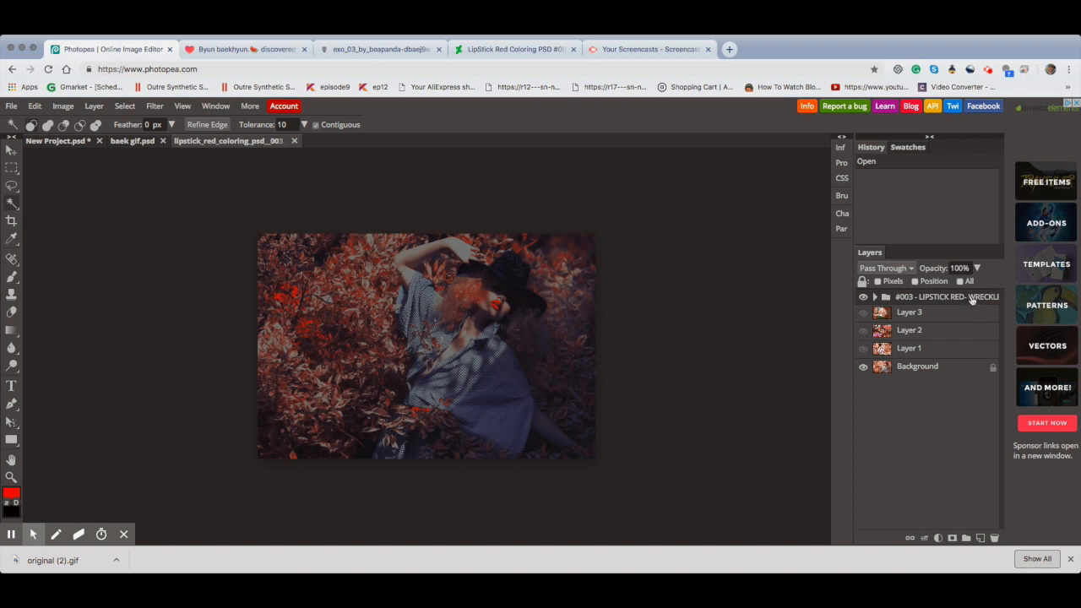
left_click_drag(971, 300, 64, 146)
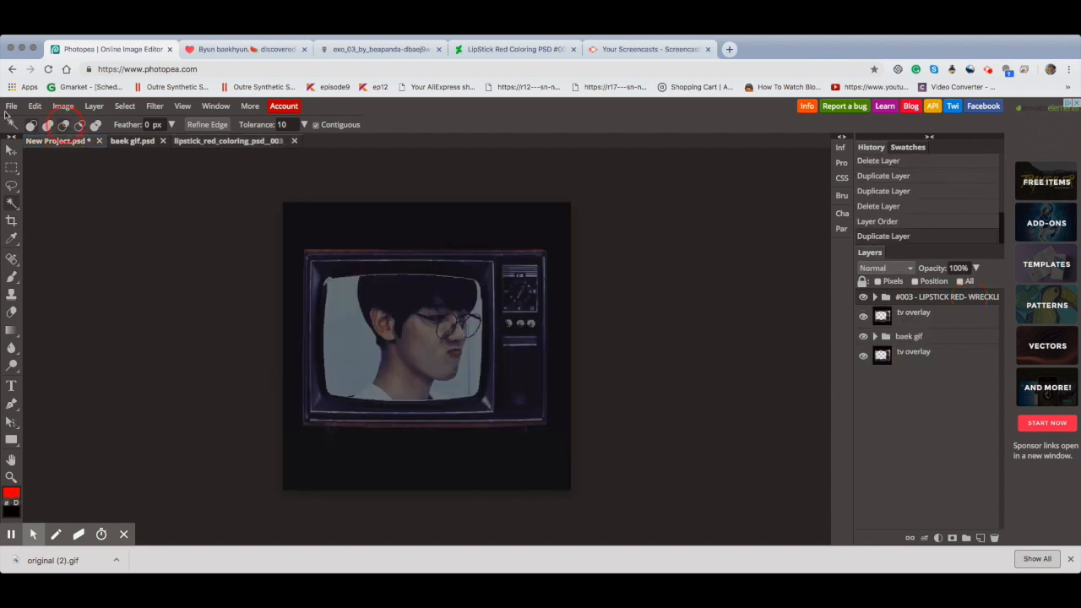
- Open the export settings for saving New Project as a GIF
left_click(11, 108)
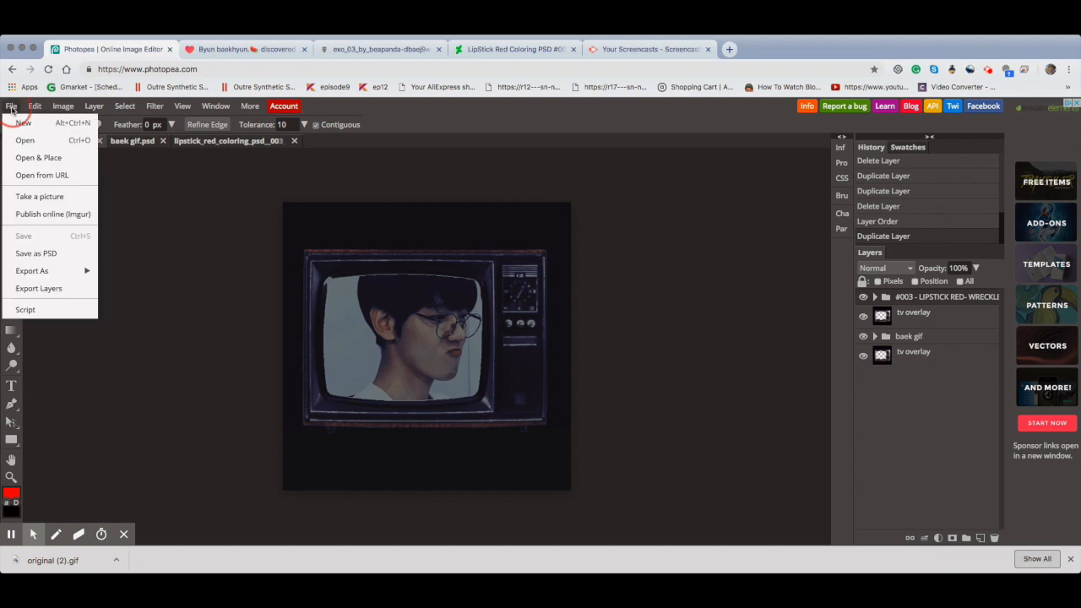
mouse_move(65, 271)
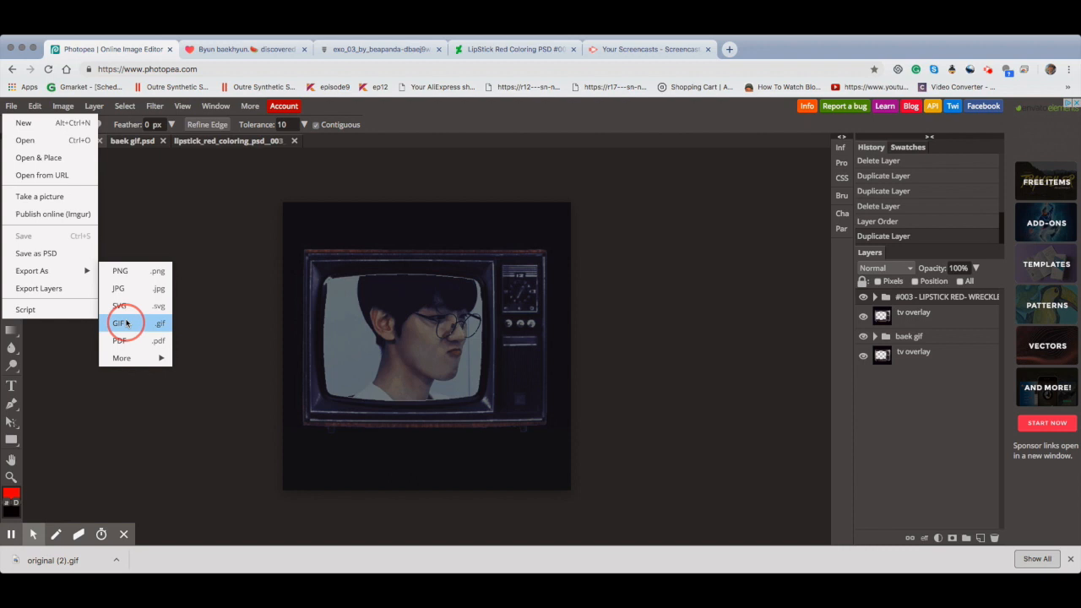
left_click(125, 321)
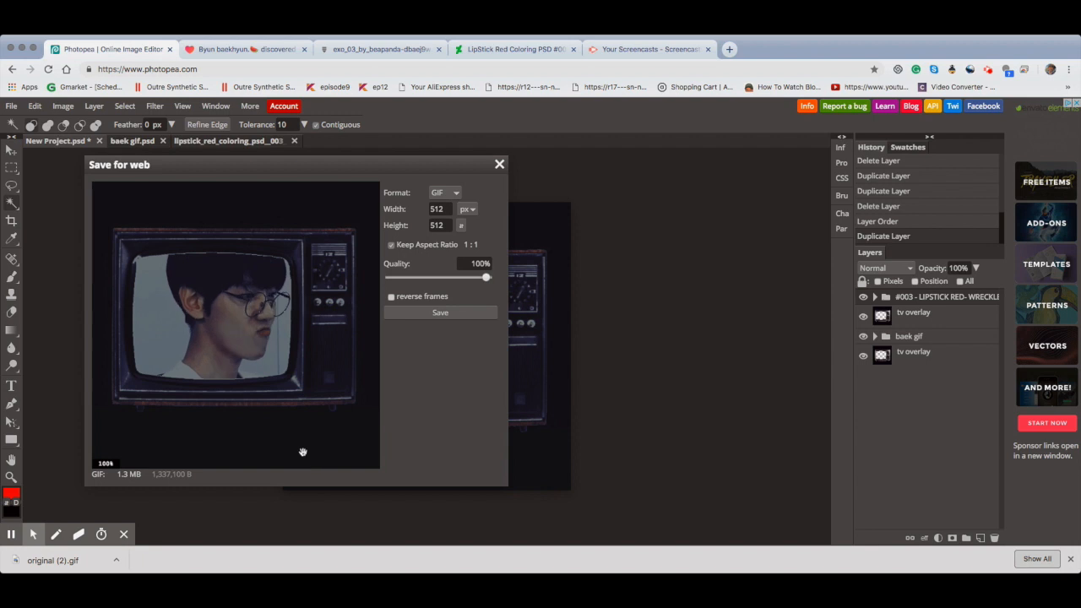
- Examine the animated GIF preview at several zoom levels, checking the TV frame, the screen edges and the moving picture
scroll(301, 414, "down", 1)
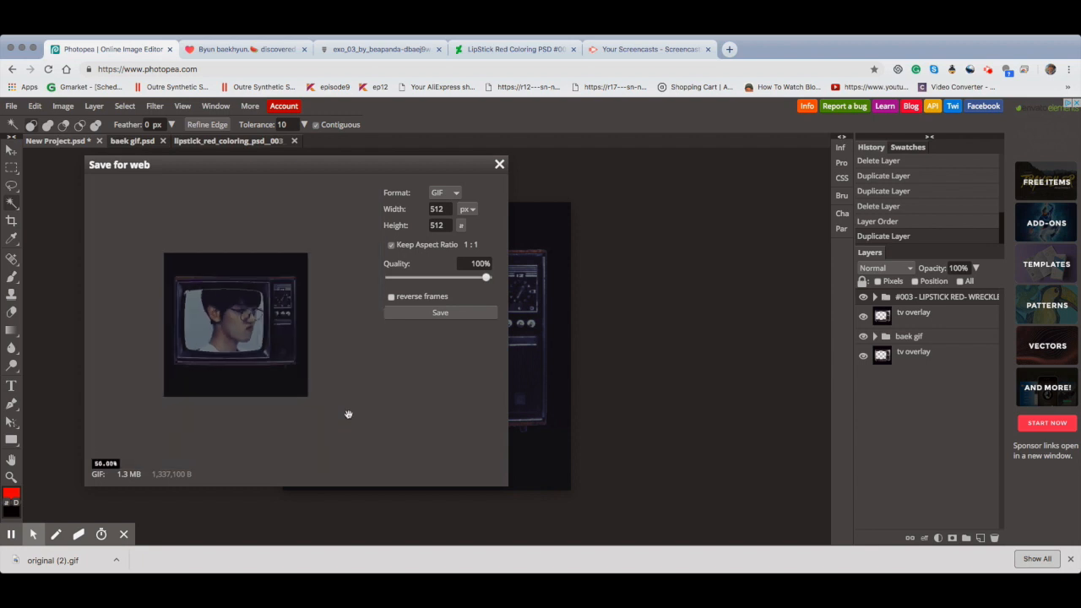
scroll(348, 414, "down", 1)
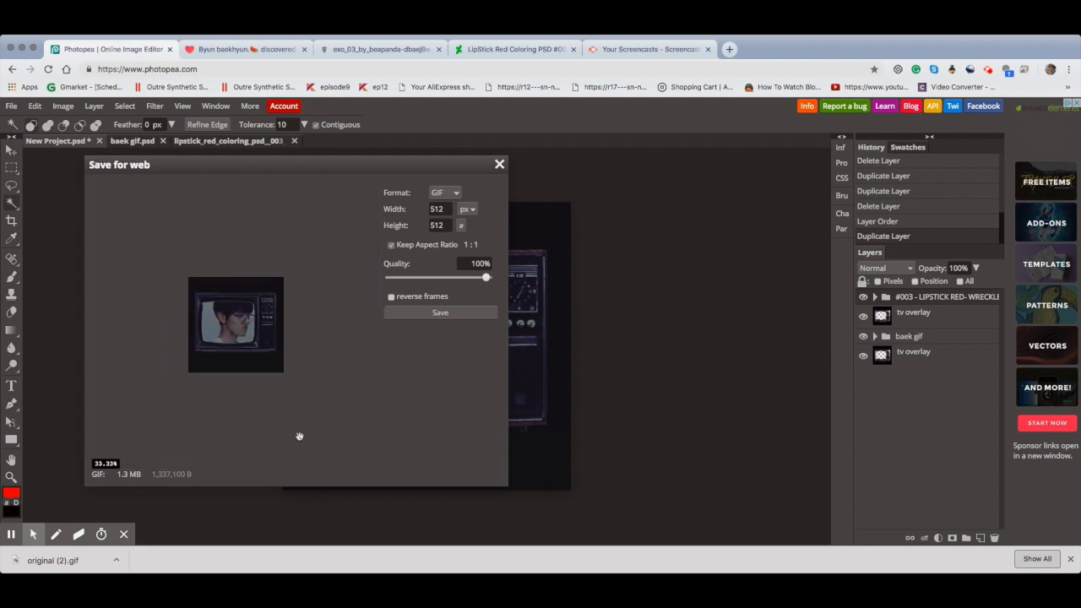
scroll(296, 436, "up", 1)
scroll(253, 427, "up", 1)
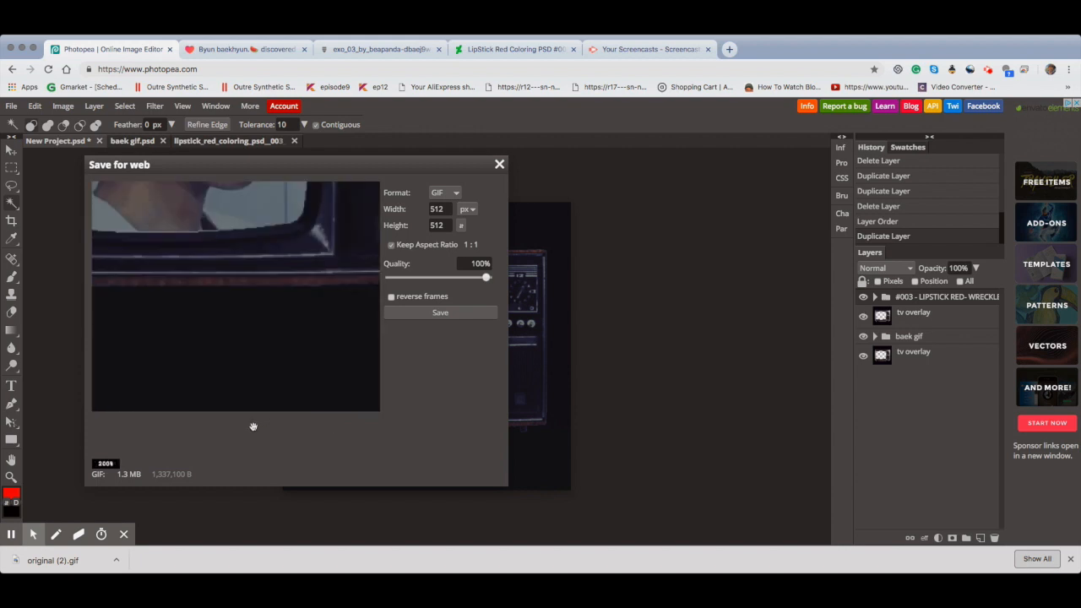
scroll(193, 309, "down", 2)
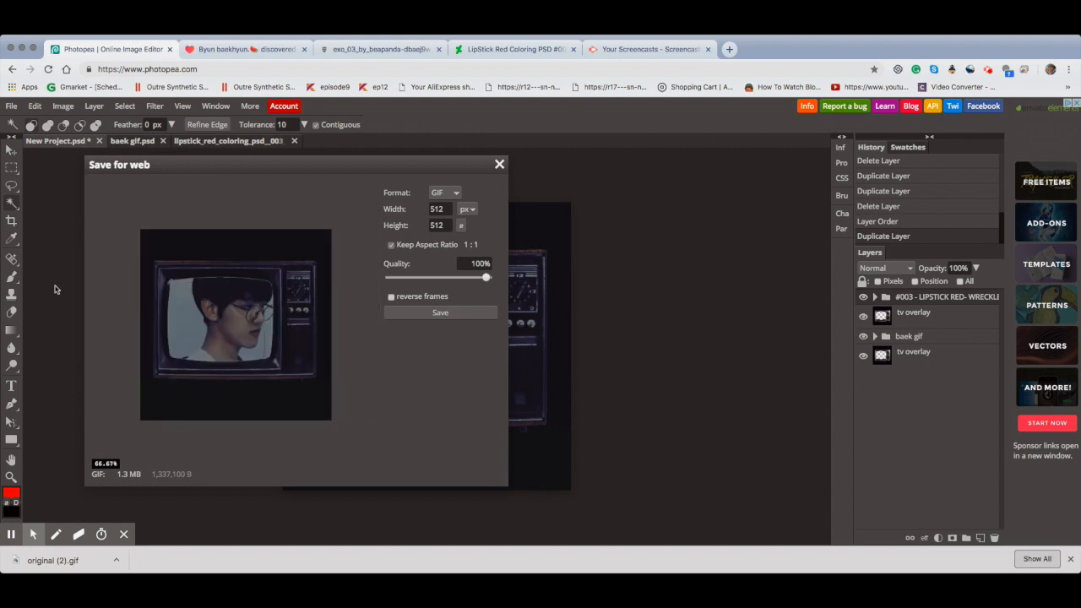
scroll(294, 337, "up", 1)
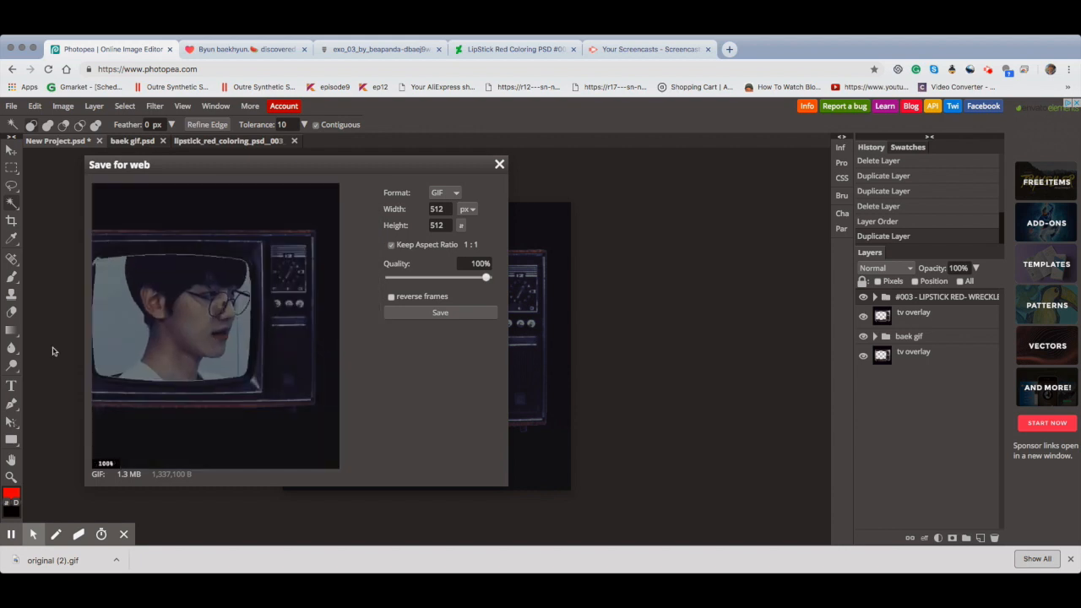
scroll(231, 375, "up", 2)
scroll(238, 371, "down", 1)
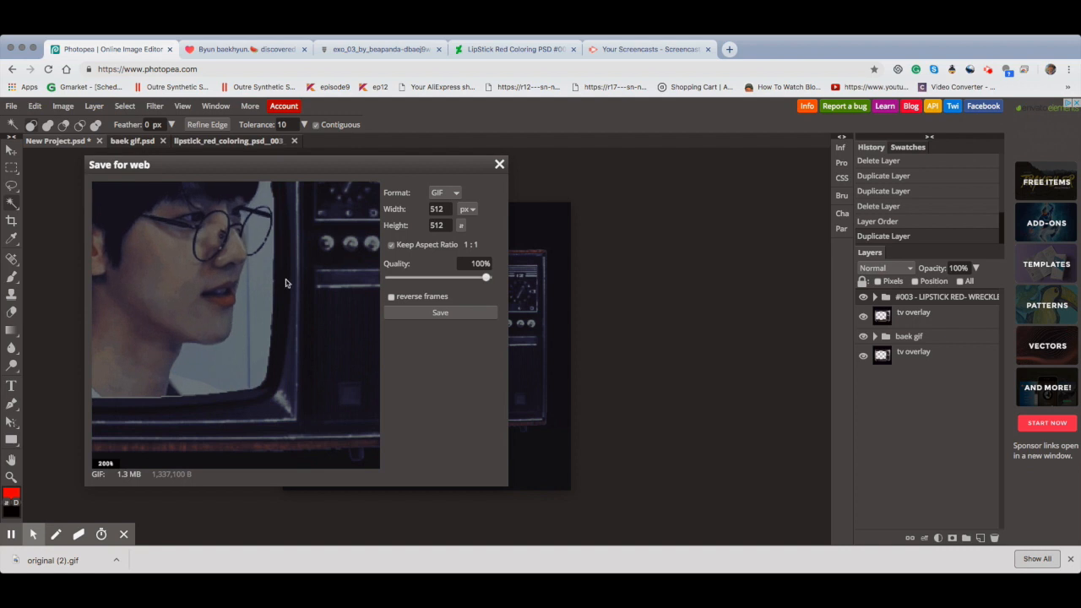
scroll(310, 343, "down", 1)
left_click_drag(304, 372, 272, 367)
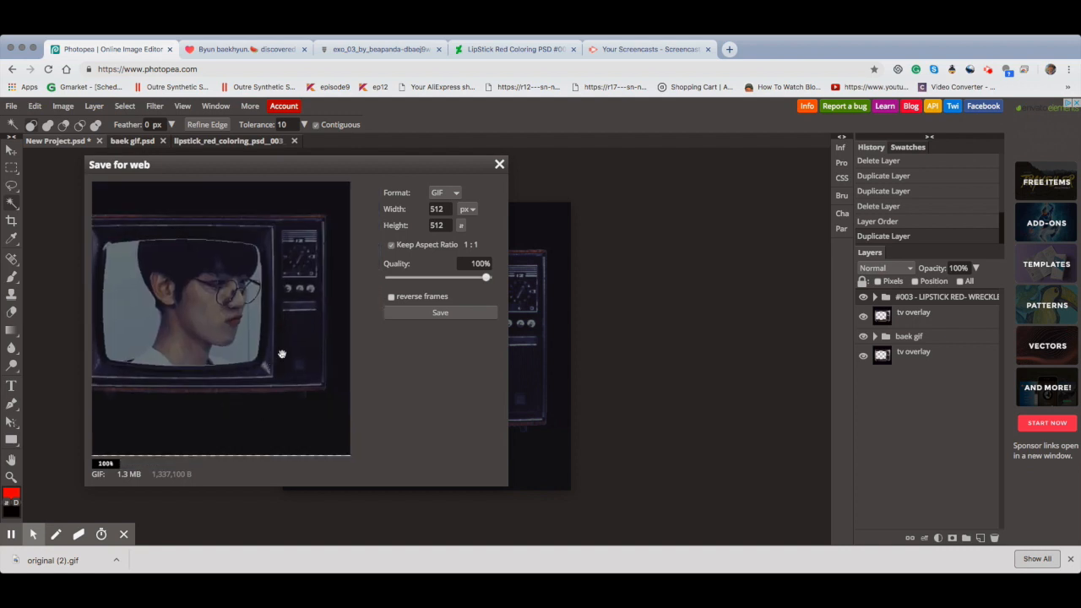
scroll(301, 393, "down", 1)
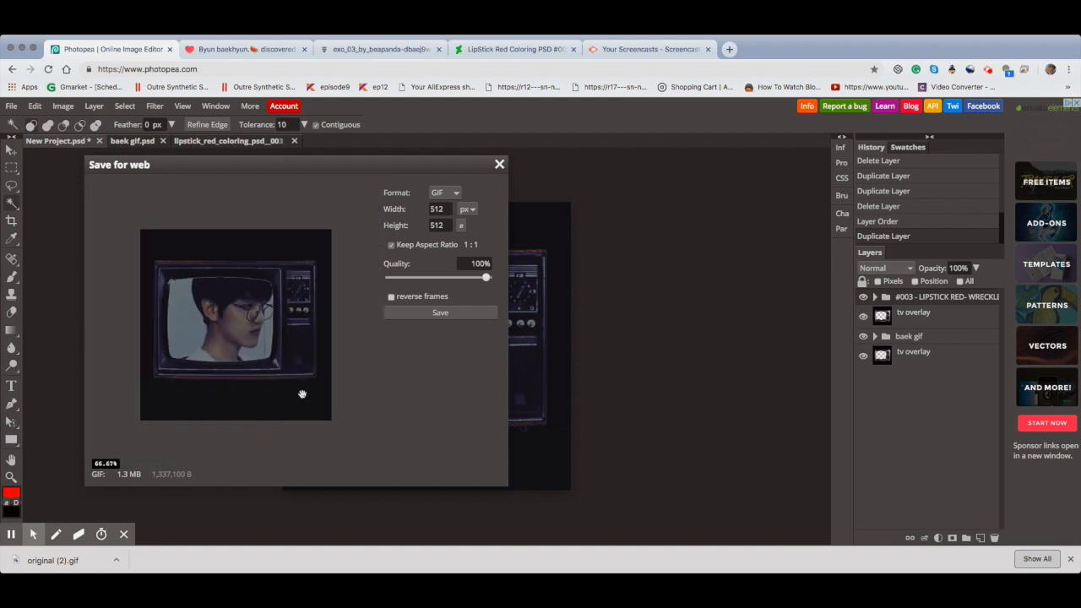
scroll(294, 372, "down", 1)
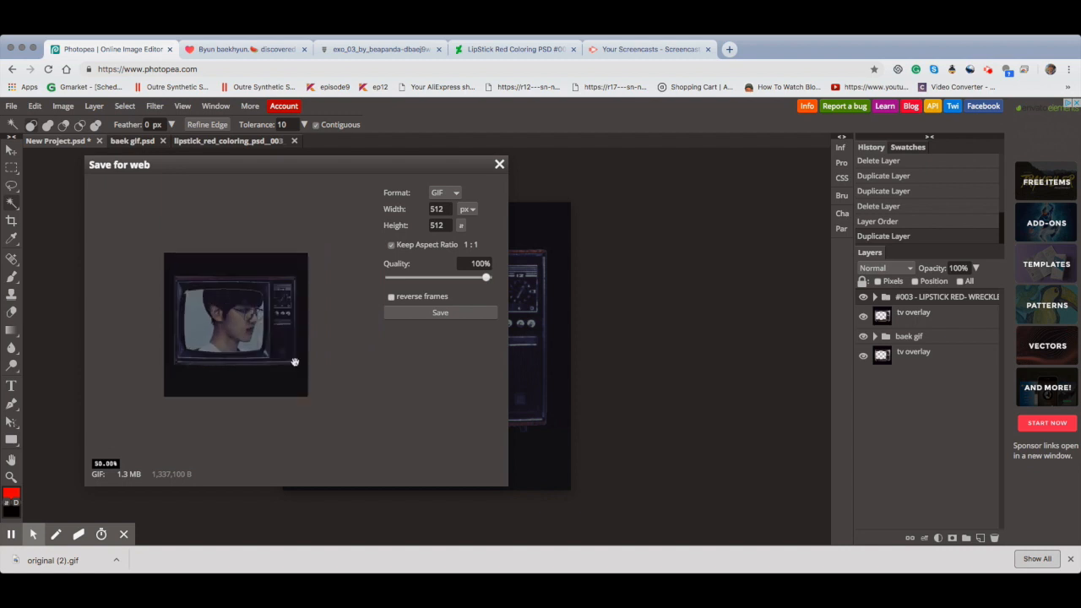
scroll(276, 375, "up", 1)
scroll(276, 375, "up", 2)
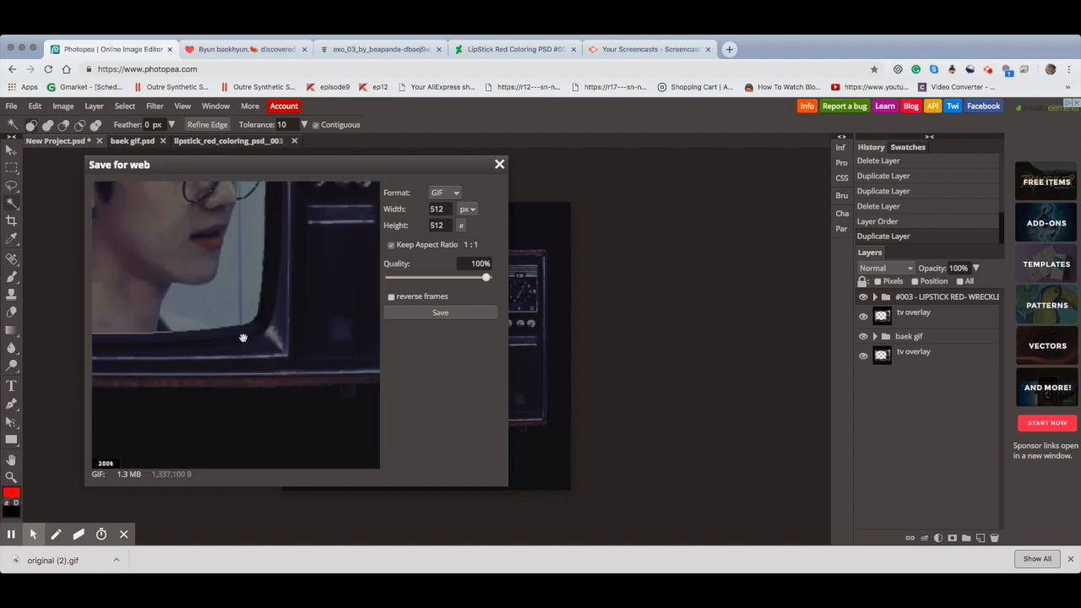
left_click_drag(158, 259, 181, 311)
scroll(180, 311, "down", 1)
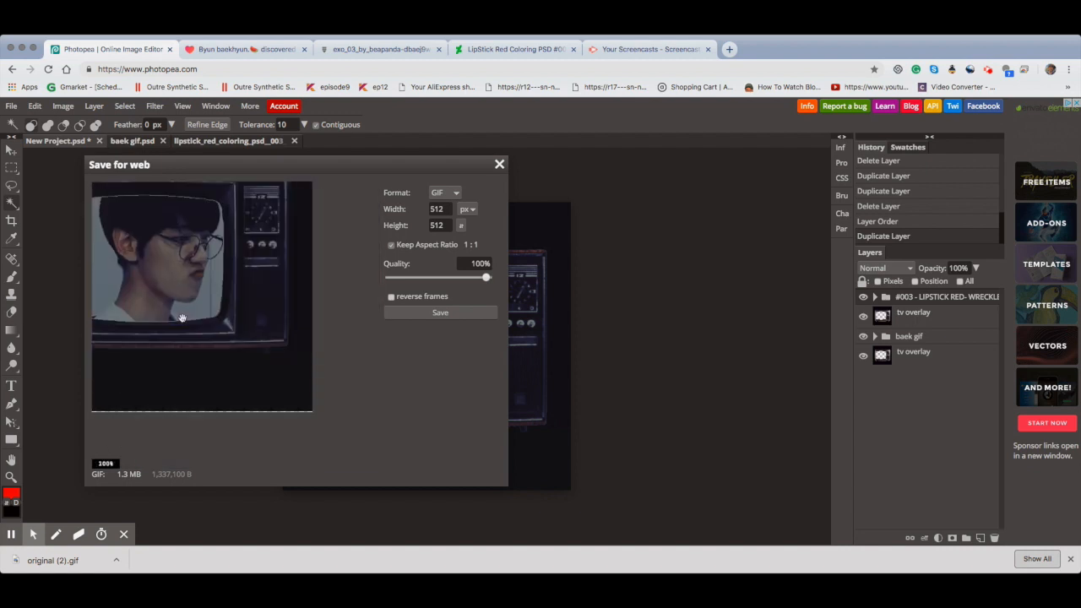
scroll(181, 312, "down", 1)
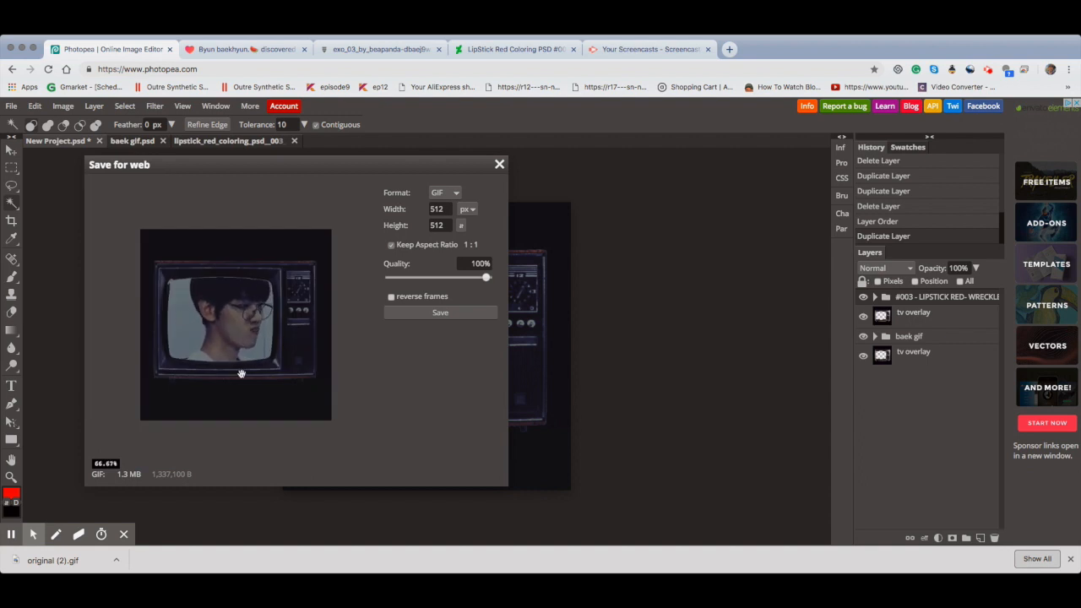
- Save the GIF export at 512 × 512 px and 100% quality
left_click(456, 313)
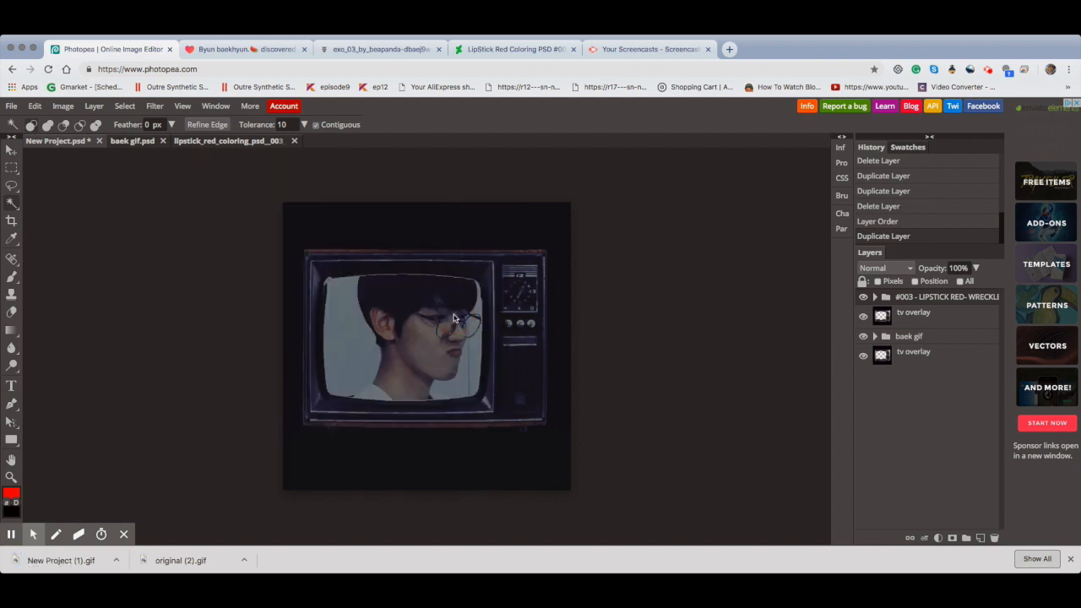